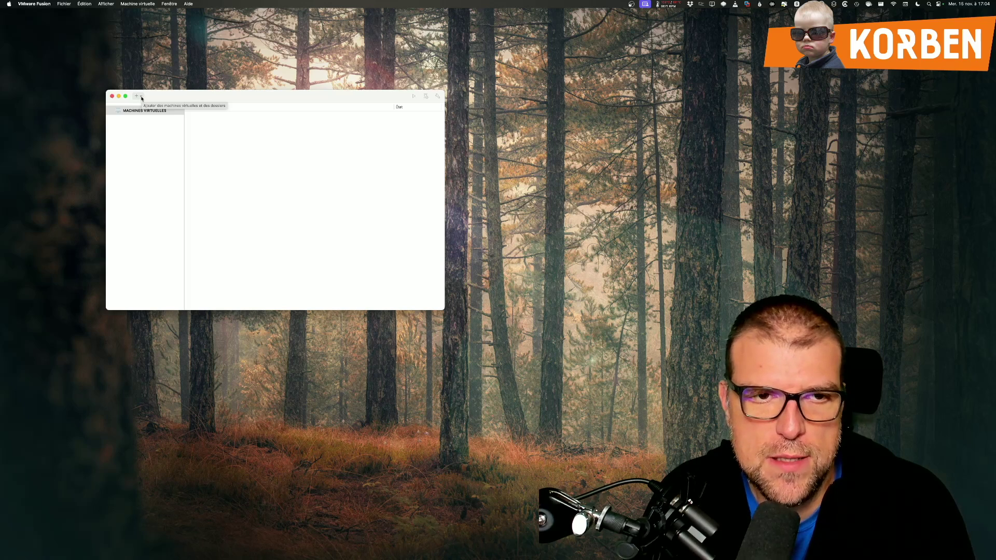
Step: Start a new virtual machine from the library's + menu, move its dialog, and switch to Safari
left_click(141, 97)
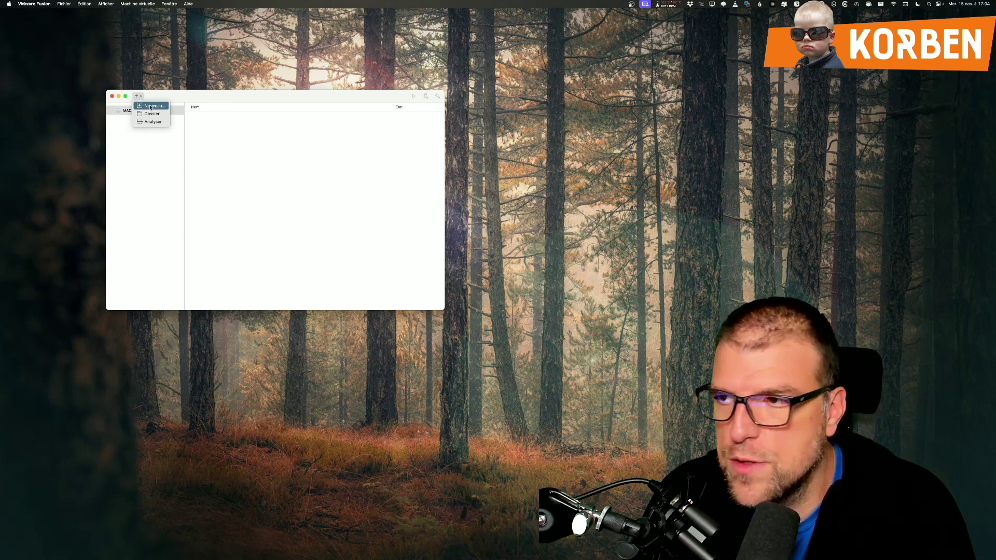
left_click(150, 106)
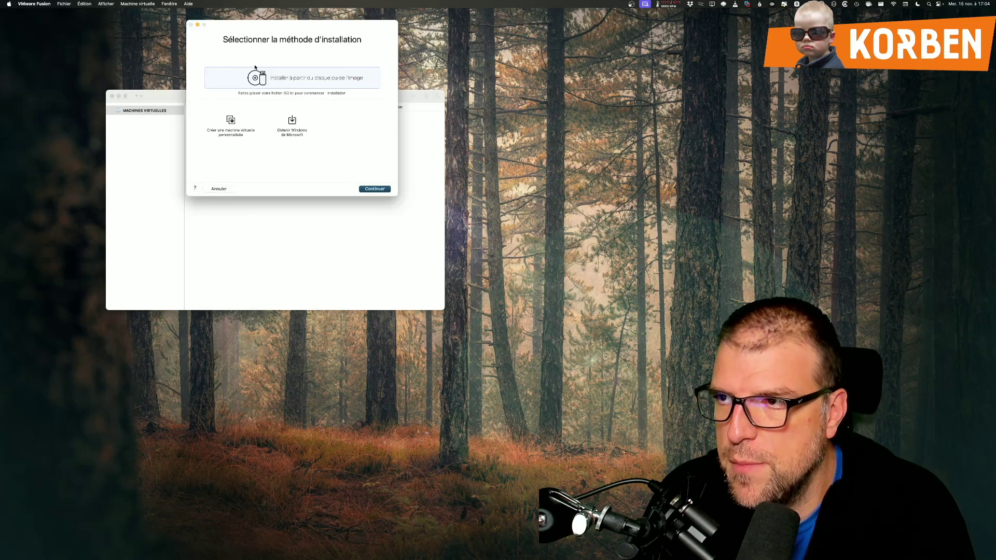
left_click_drag(269, 28, 236, 79)
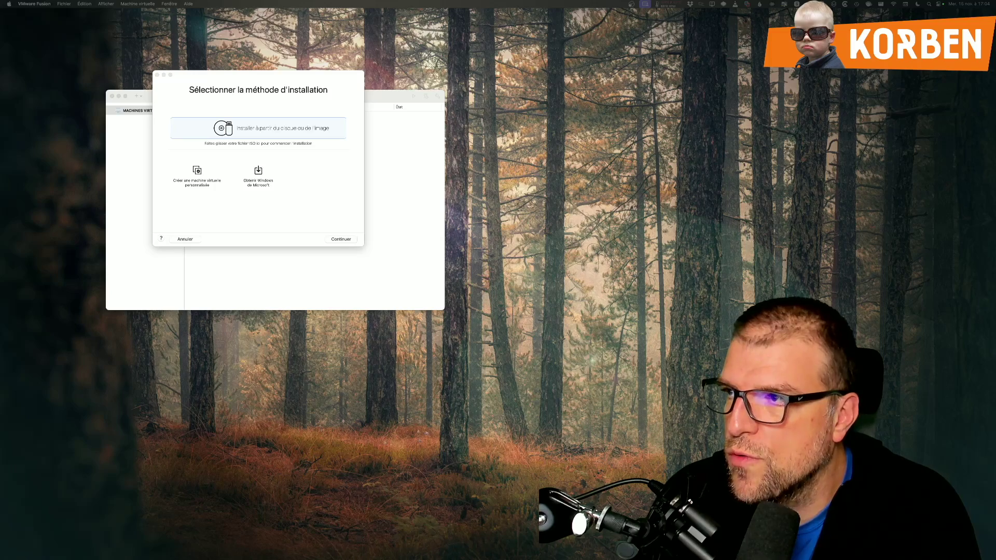
key("ctrl+Right")
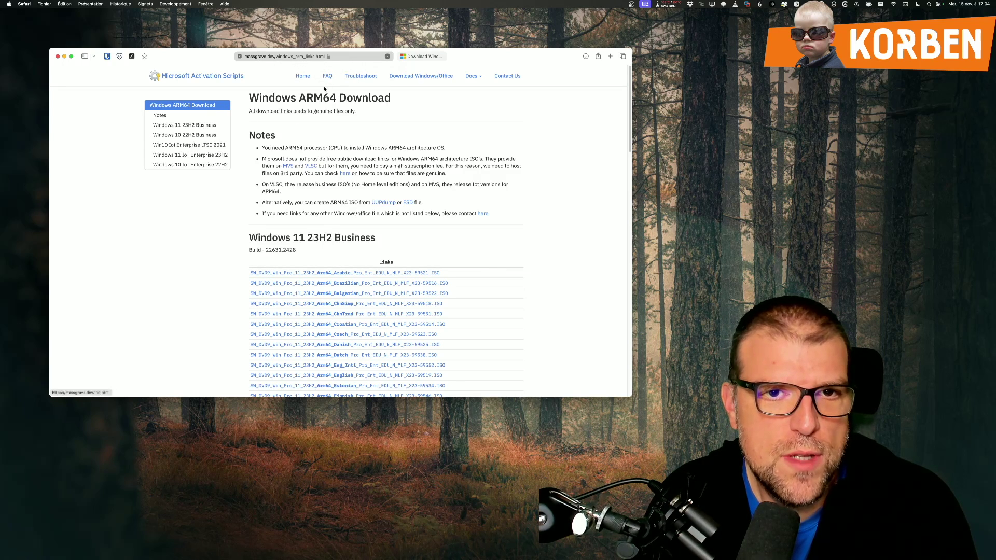
Step: Open the Download Windows/Office page and follow its Windows ARM64 link
left_click(413, 77)
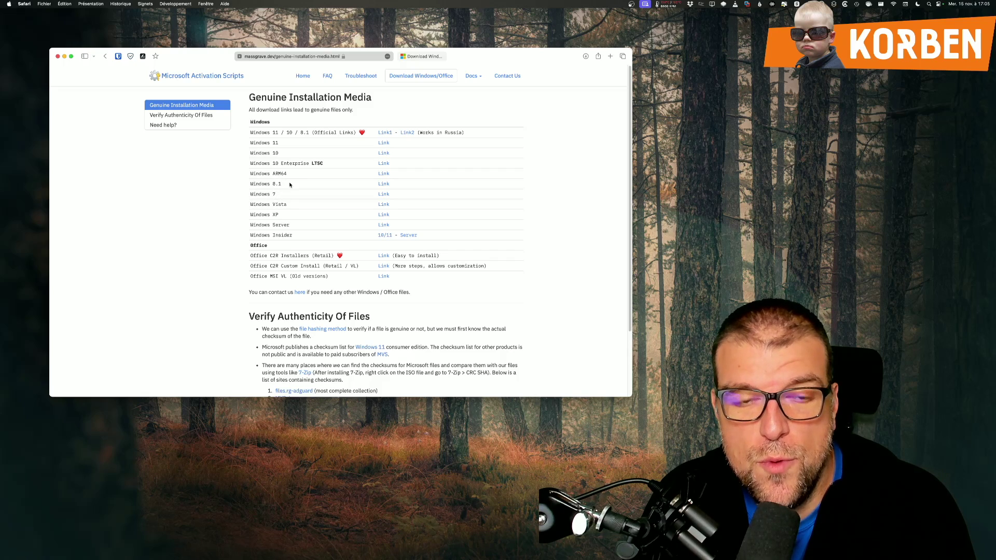
left_click_drag(268, 172, 287, 173)
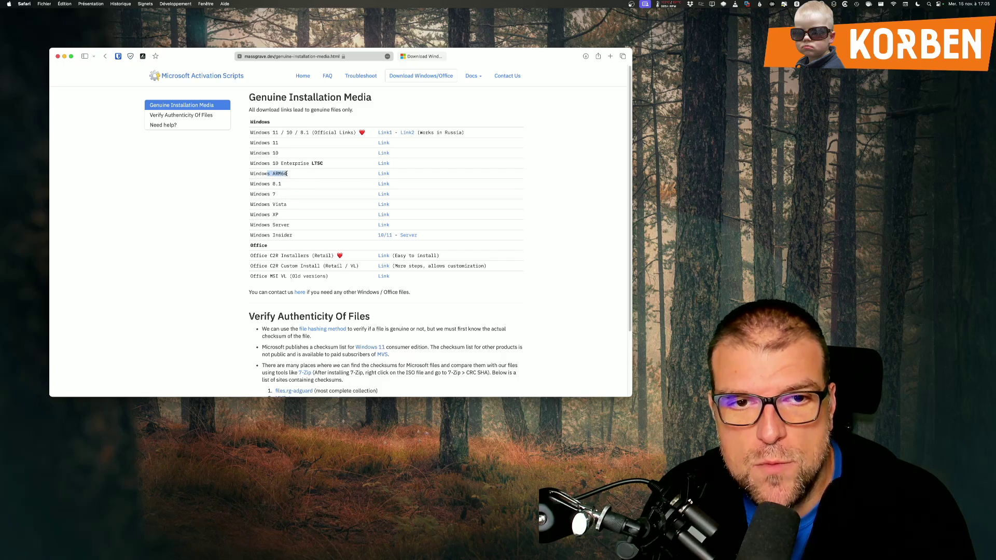
left_click_drag(370, 175, 385, 177)
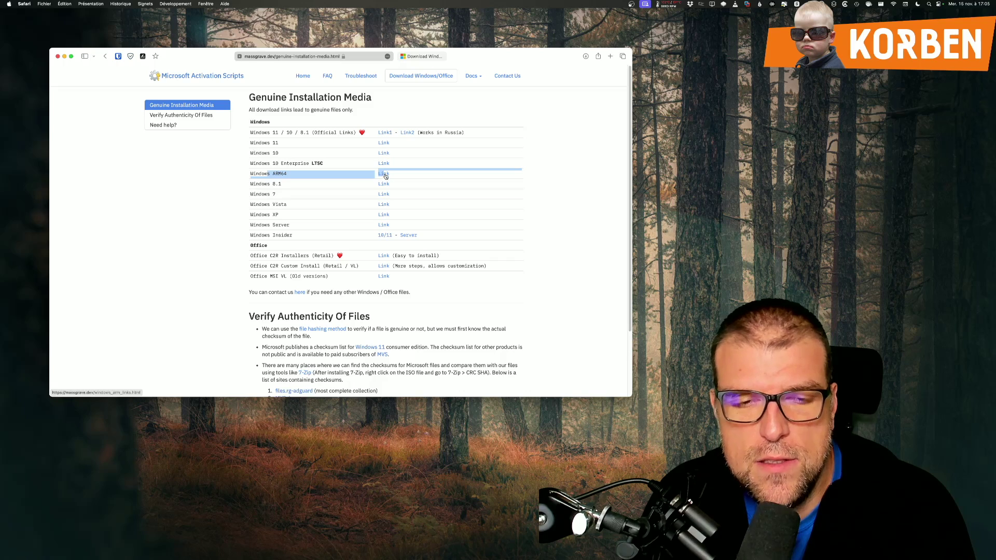
left_click(383, 175)
Step: Highlight the French Windows 11 23H2 ARM64 ISO link, then return to VMware Fusion
scroll(296, 228, "down", 5)
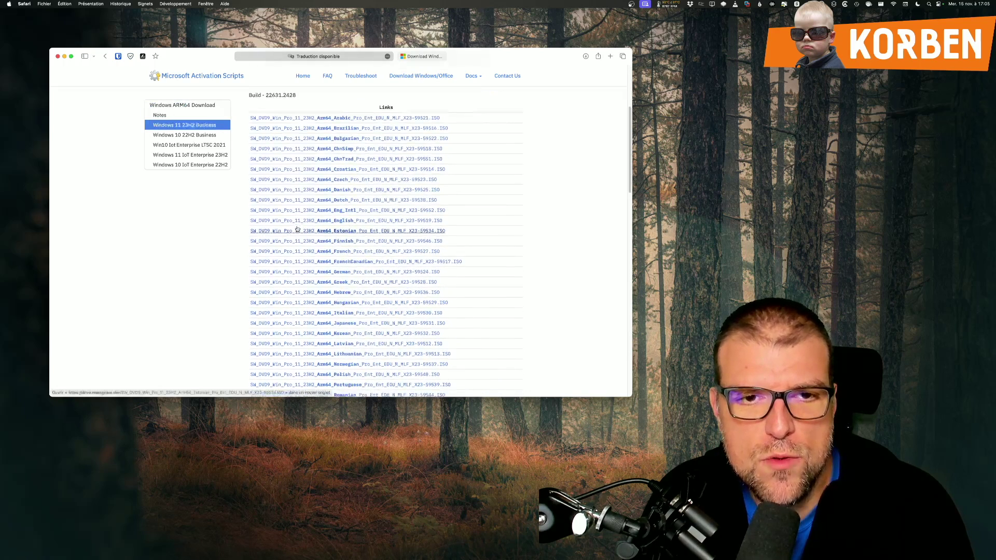
scroll(297, 228, "up", 3)
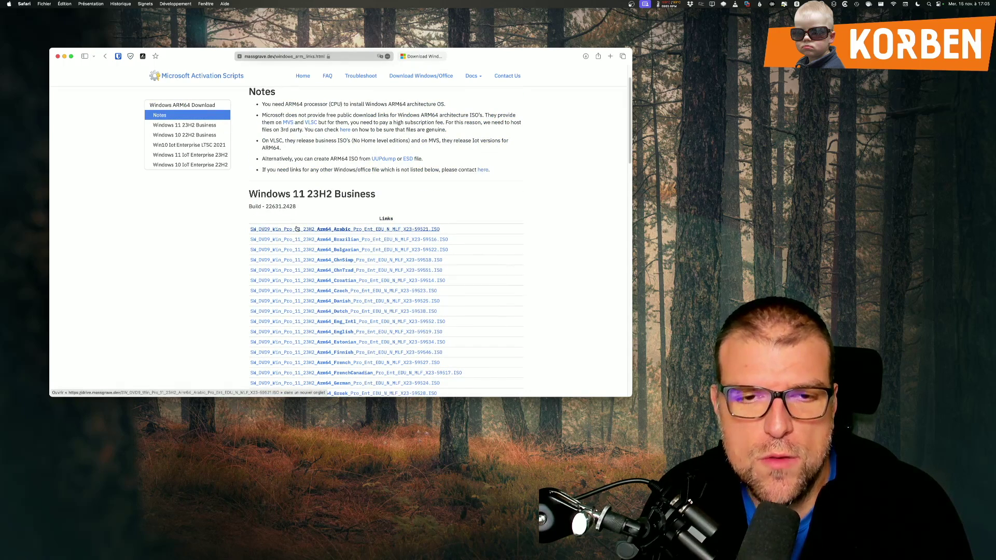
scroll(297, 228, "down", 4)
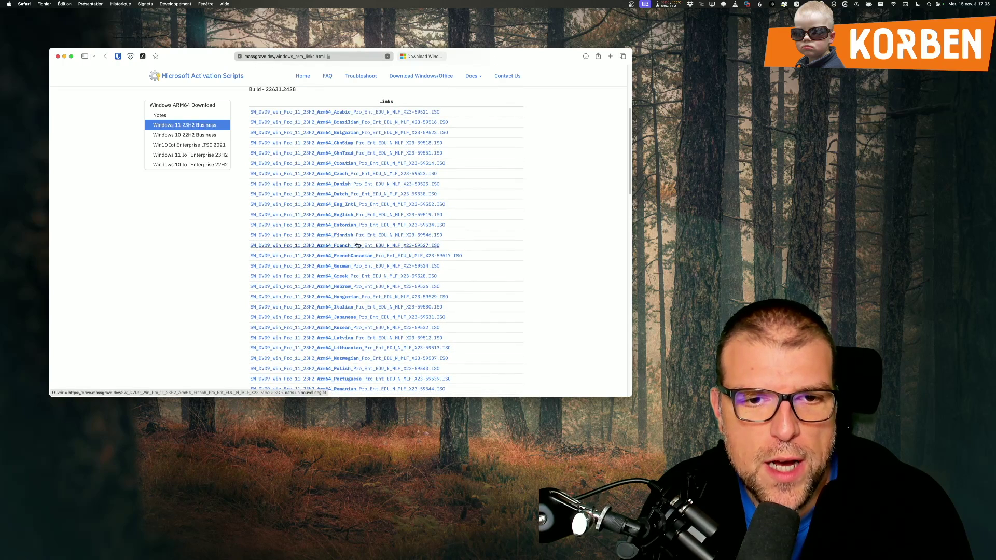
left_click_drag(444, 245, 253, 247)
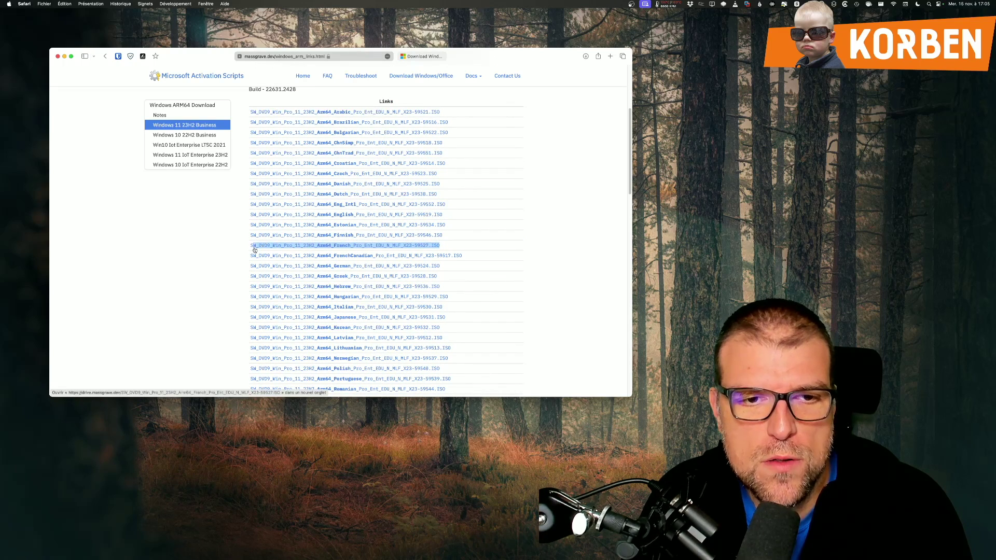
scroll(252, 248, "down", 10)
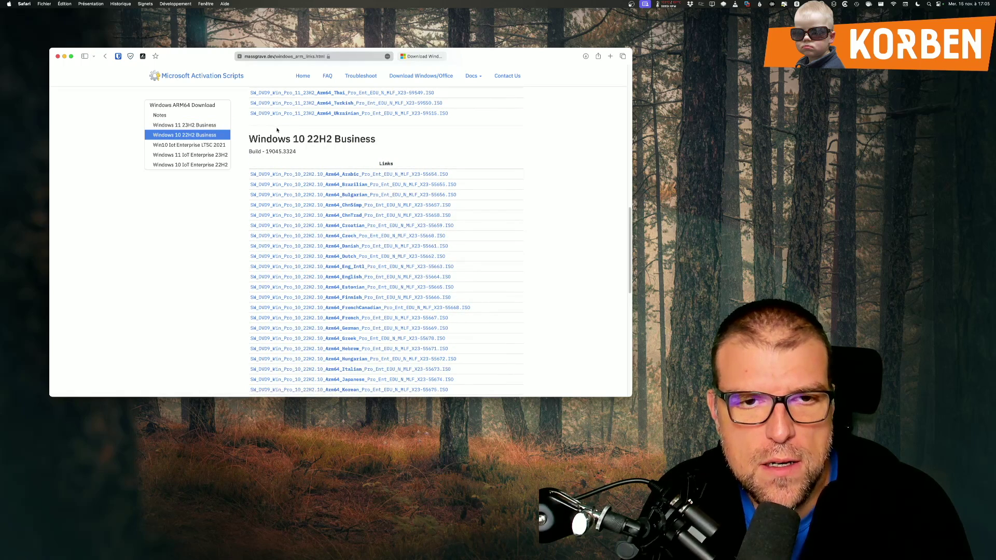
scroll(322, 139, "down", 10)
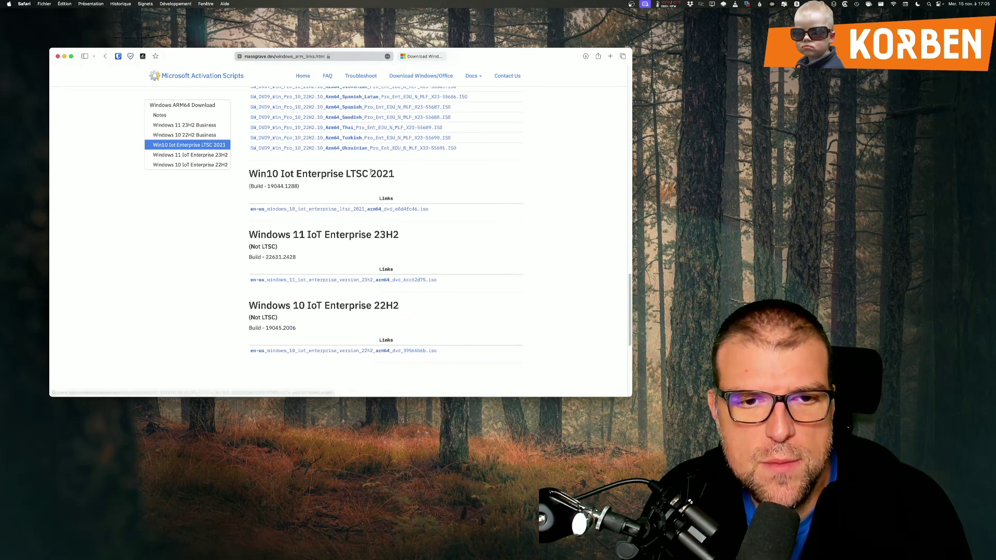
scroll(325, 215, "down", 4)
scroll(325, 217, "up", 2)
scroll(326, 220, "up", 2)
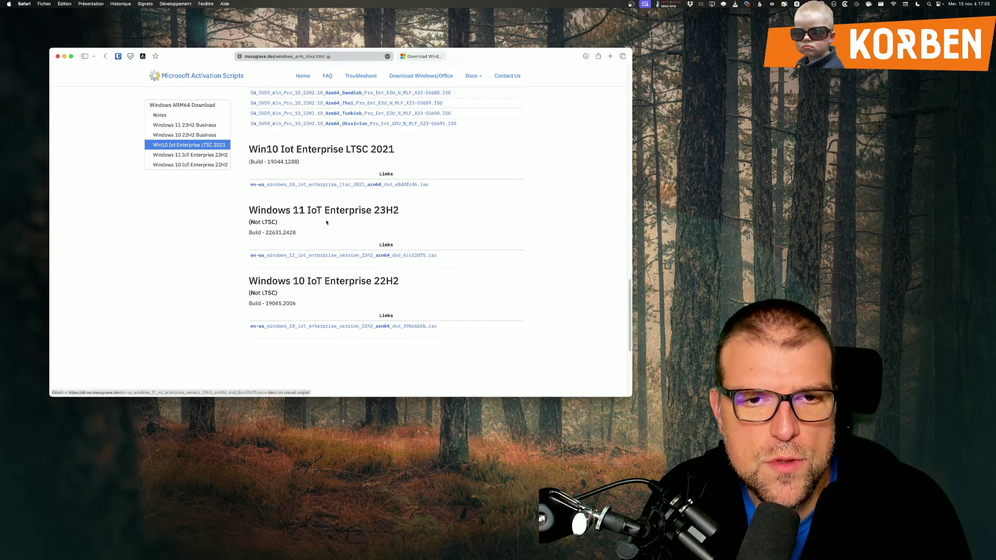
scroll(325, 220, "up", 15)
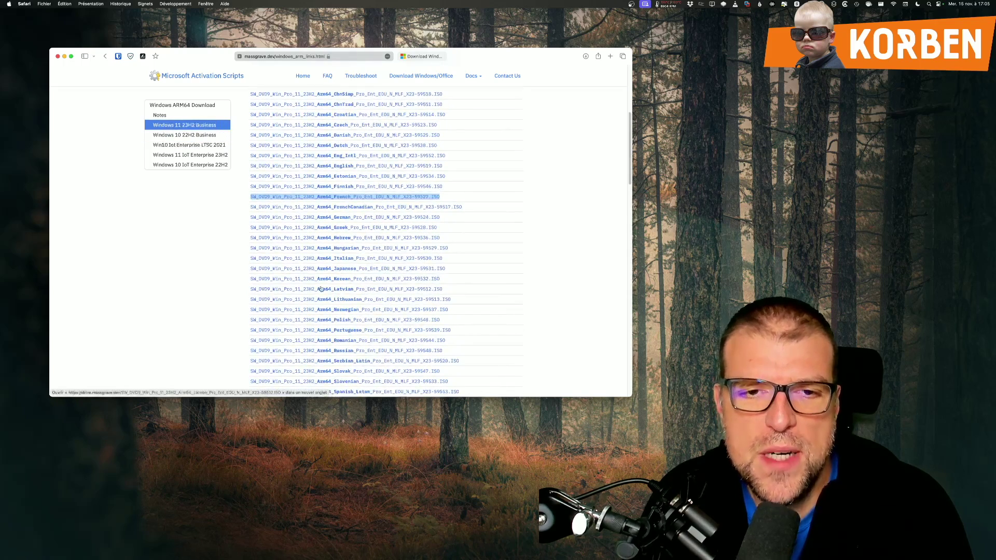
scroll(366, 207, "up", 4)
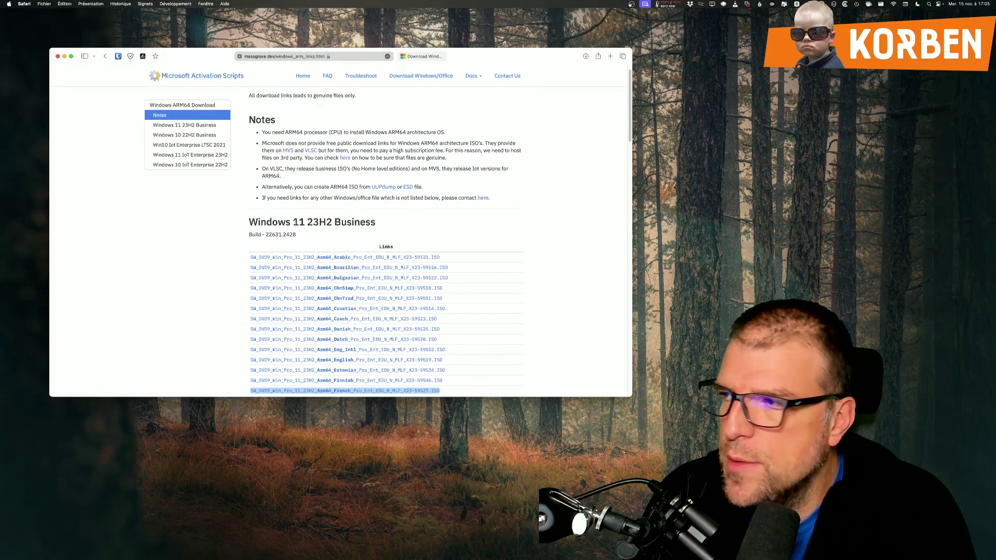
key("super+Tab")
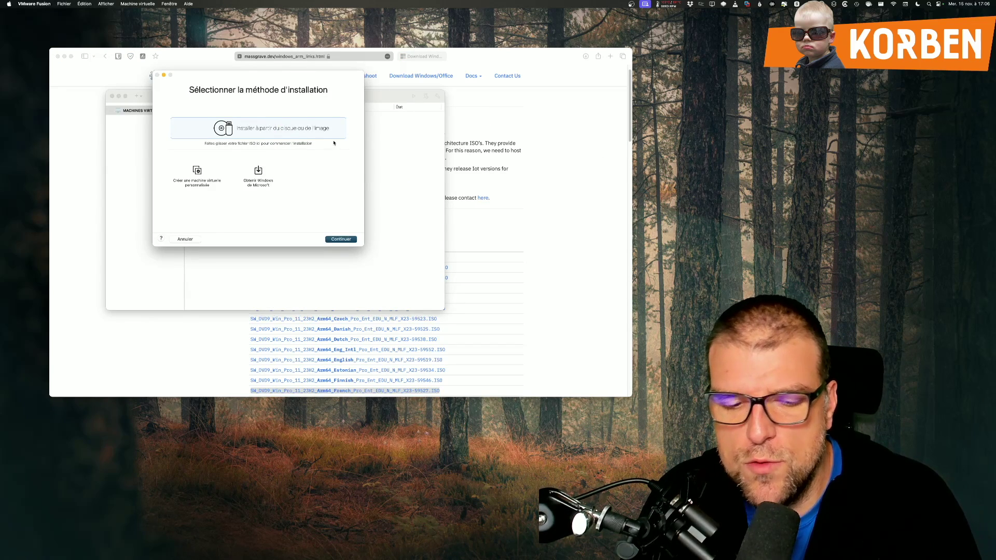
Step: Move the Fusion dialog aside and show Safari's Insider Preview tab for ARM64 Build 22598
left_click_drag(300, 79, 294, 106)
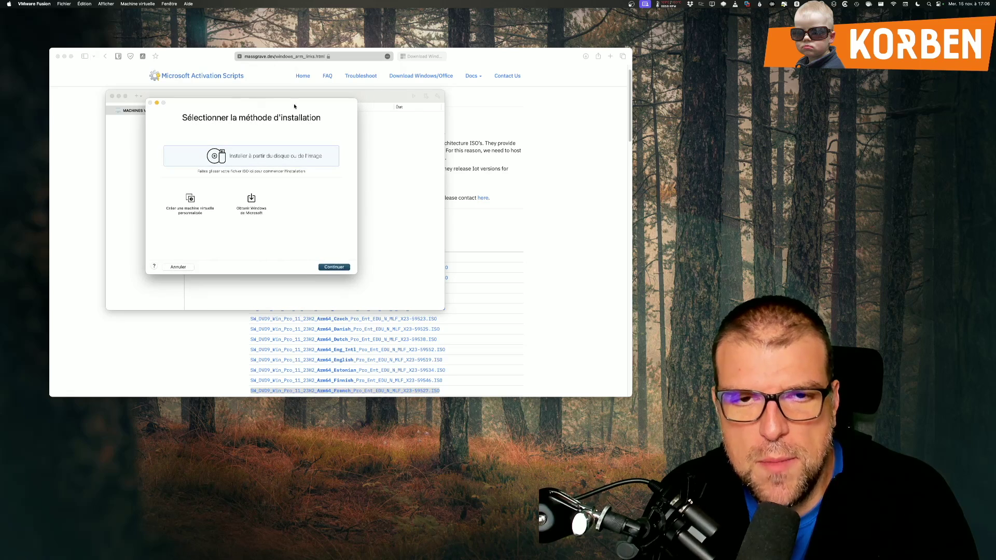
left_click(501, 137)
scroll(336, 158, "up", 1)
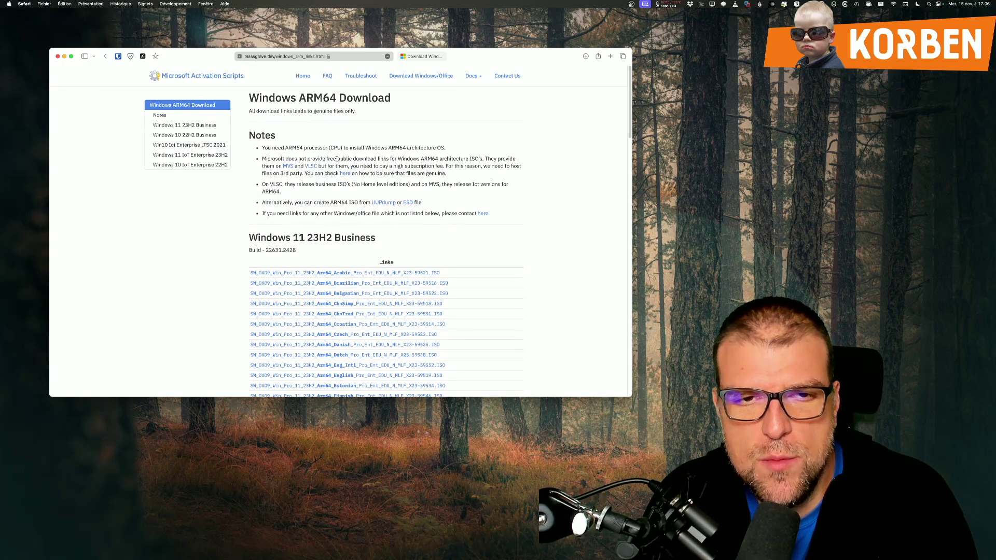
left_click(421, 56)
scroll(166, 120, "up", 2)
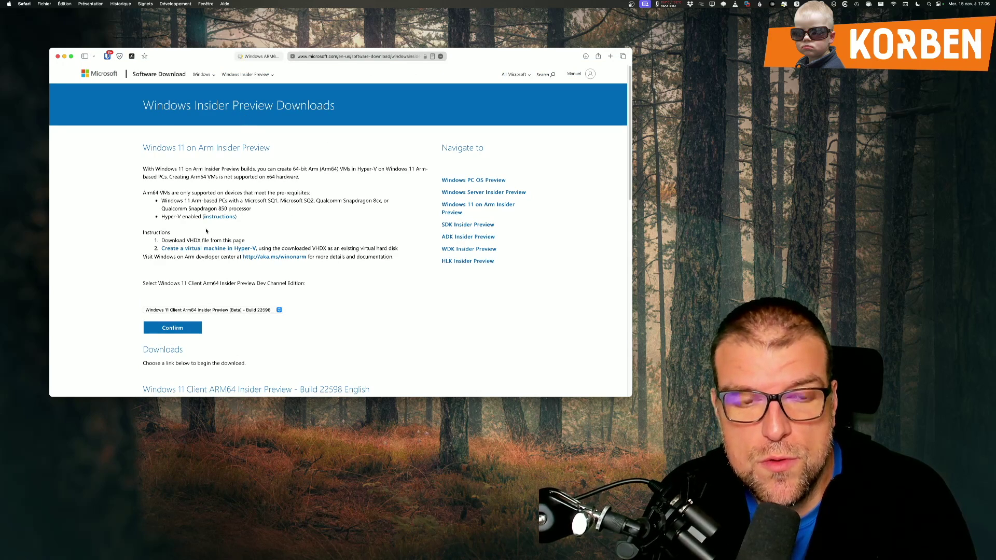
scroll(185, 153, "down", 5)
scroll(185, 152, "up", 3)
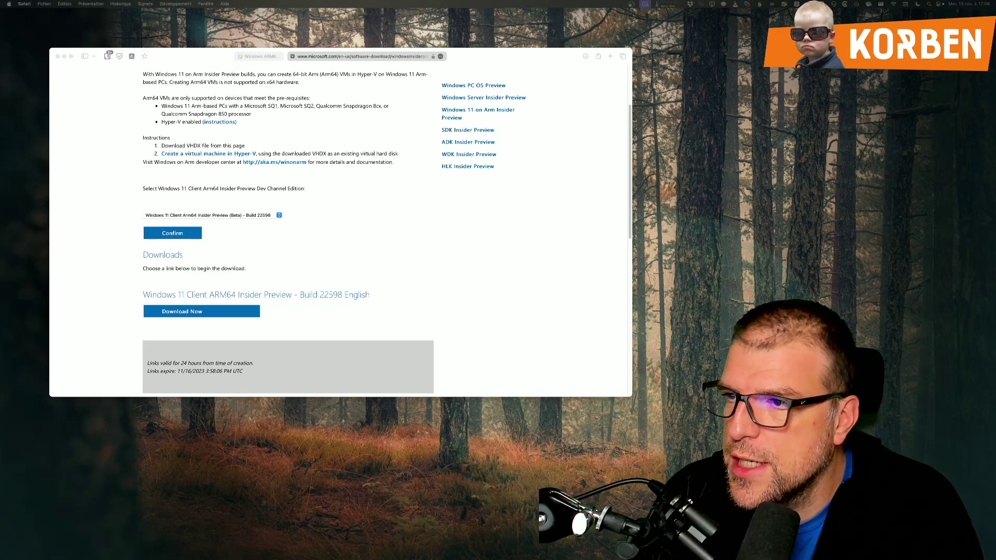
Step: Widen Finder's Nom column to reveal the Build 22598 ARM64 VHDX name, then bring Terminal forward
left_click_drag(995, 90, 308, 75)
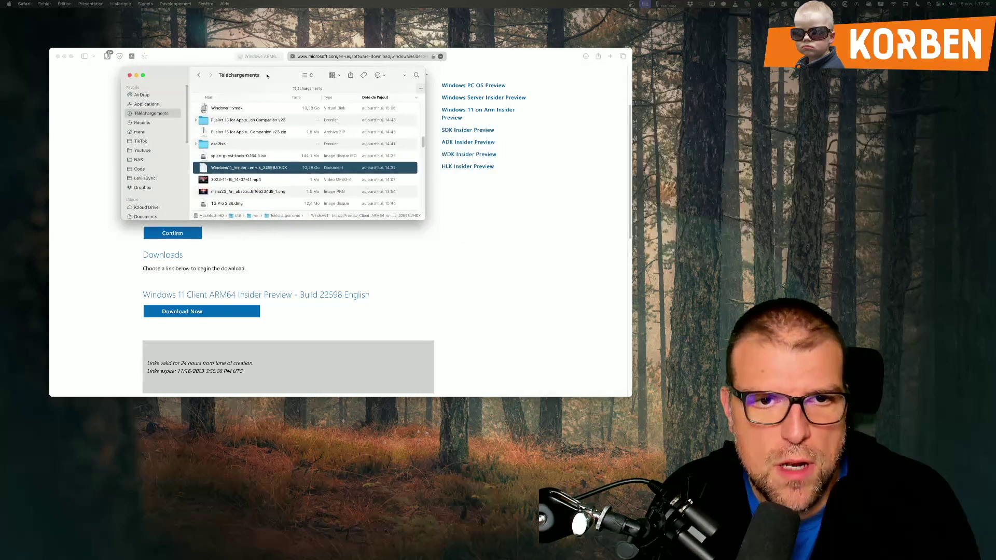
double_click(291, 98)
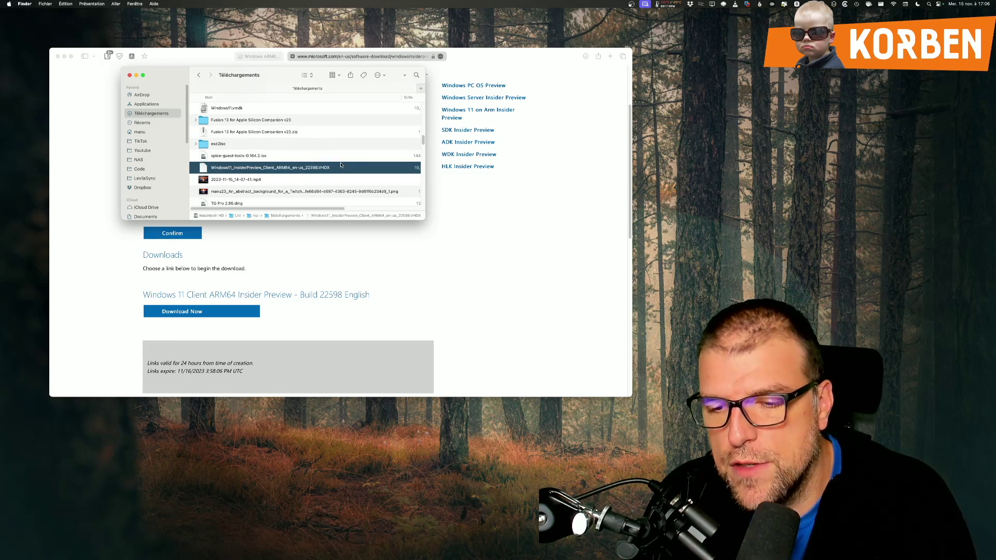
left_click(444, 213)
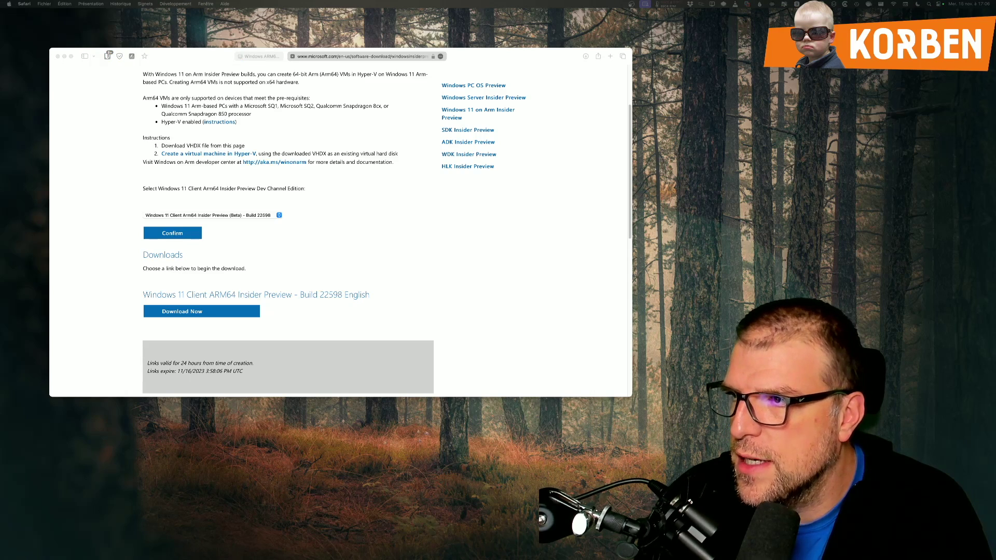
left_click_drag(995, 112, 355, 67)
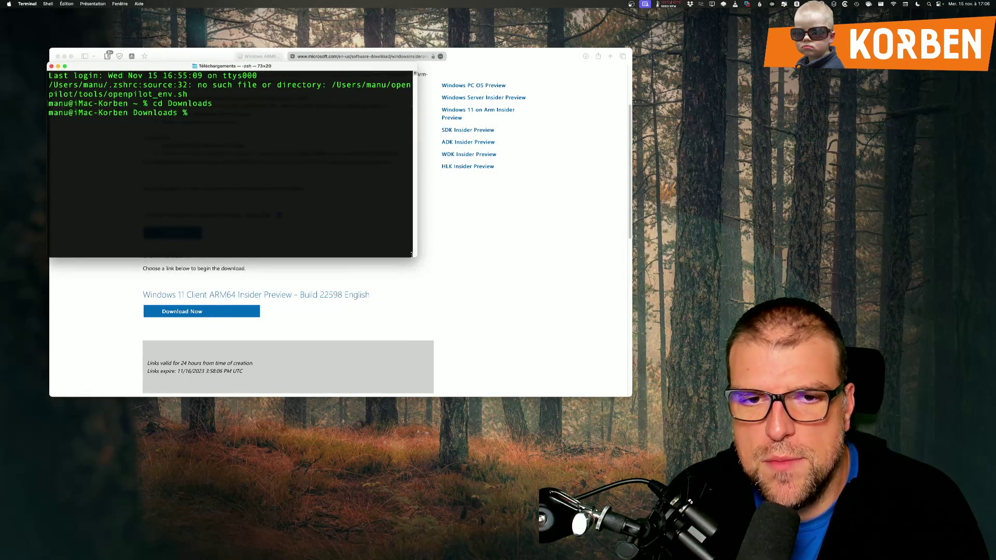
Step: Enlarge the Terminal window and clear it with 'clear'
left_click_drag(412, 254, 712, 368)
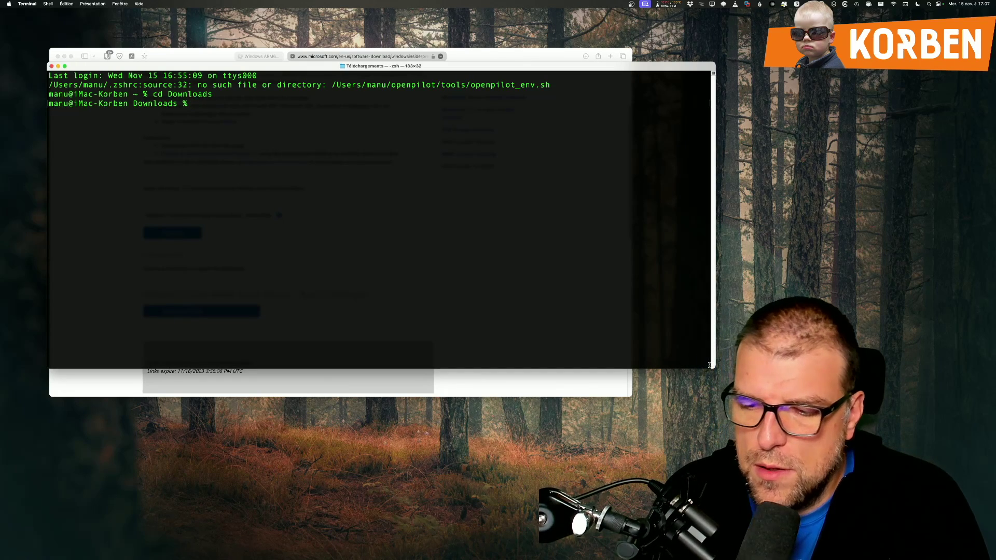
key("super+Tab")
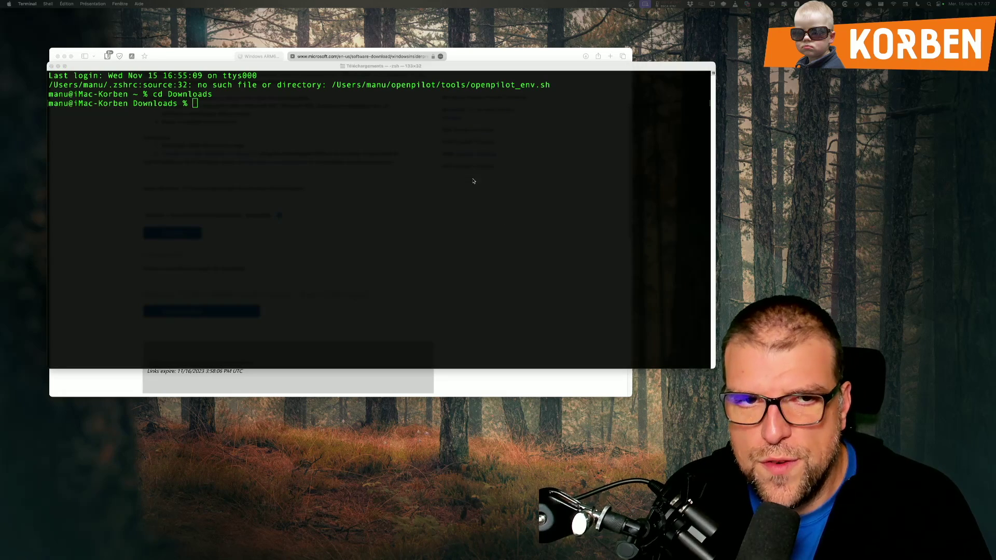
left_click(376, 191)
type("cle")
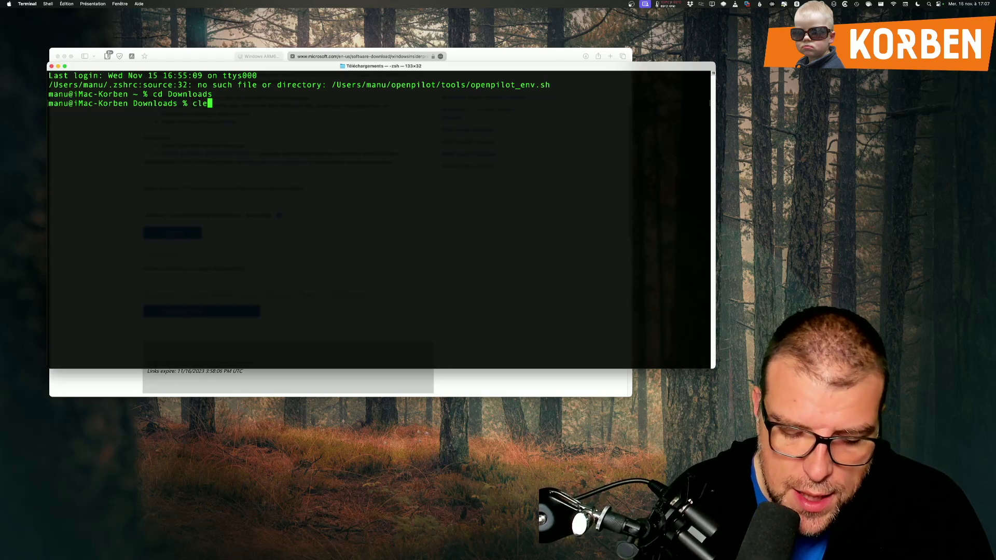
type("ar")
key("Return")
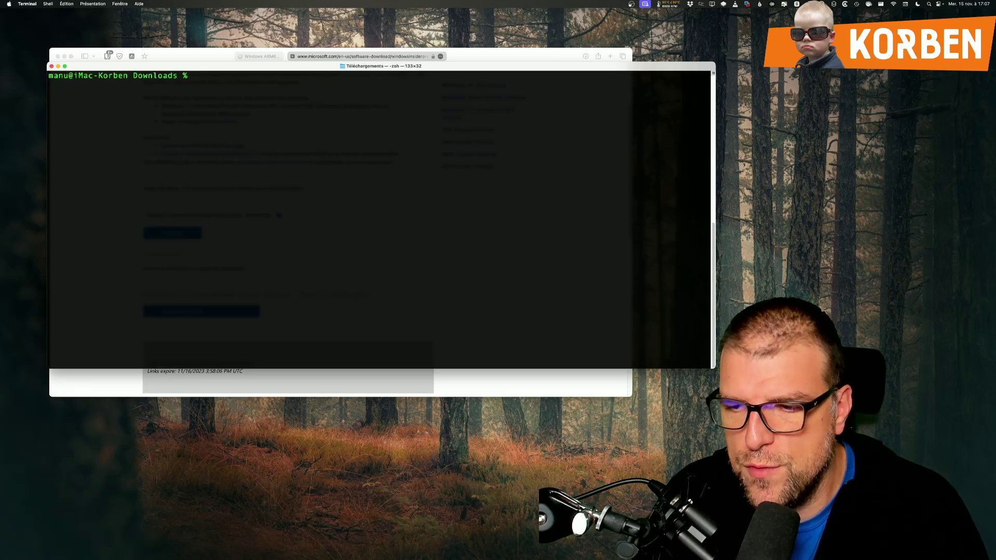
Step: Enter the path /Applications/VMware Fusion.app/Contents/Library/vmware-vdiskmanager using Tab completion
type("/Applications/")
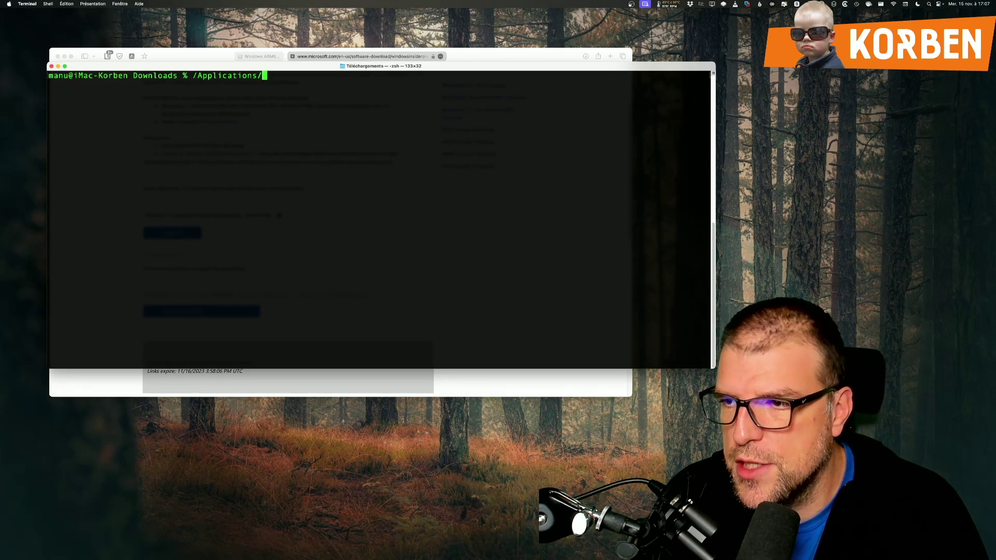
type("VM")
key("Tab")
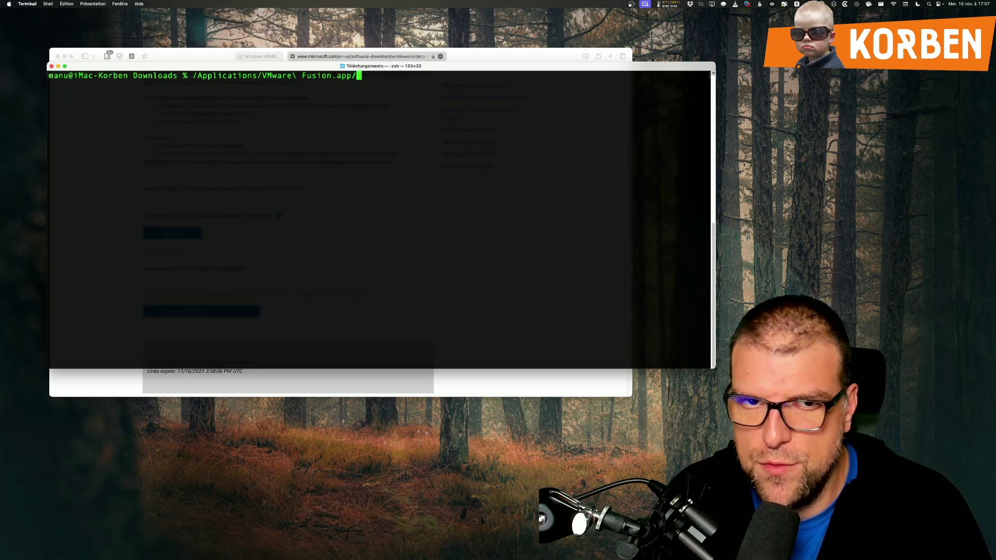
type("C")
key("Tab")
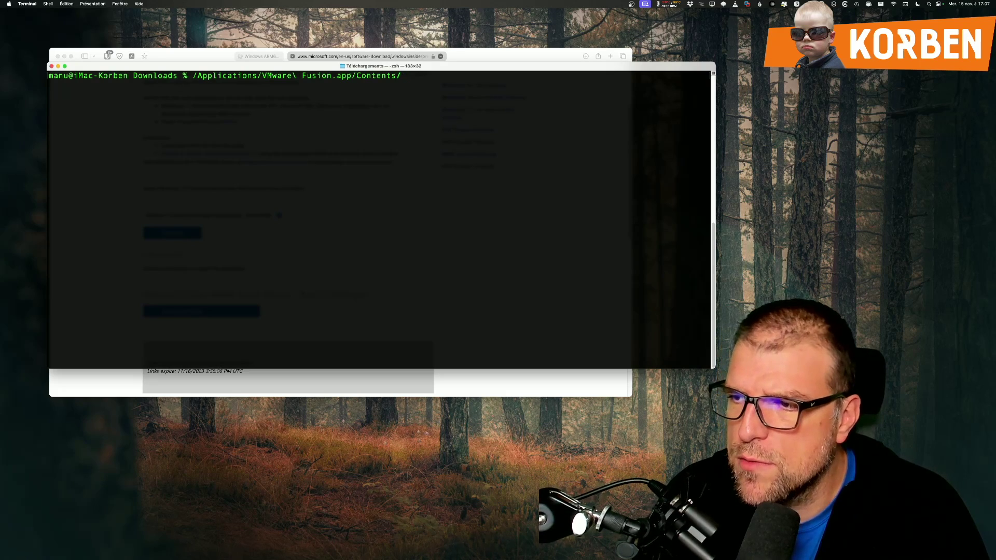
type("L")
key("Tab")
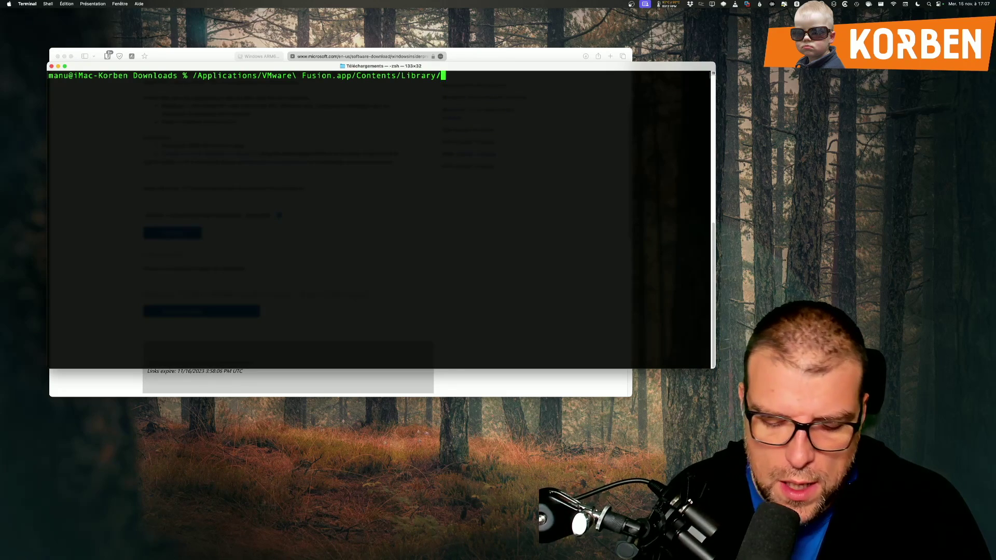
type("vm")
key("Tab")
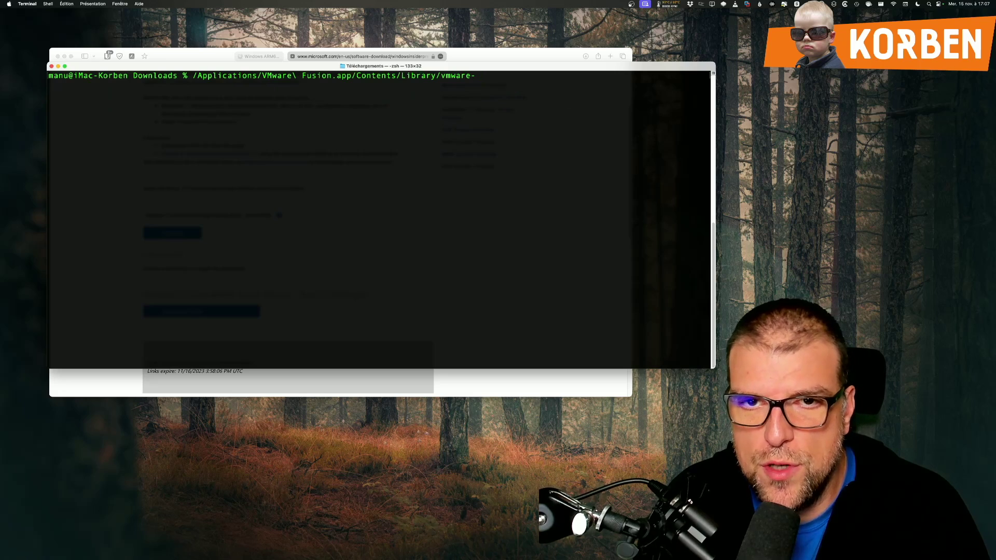
key("BackSpace")
key("BackSpace")
key("BackSpace")
key("BackSpace")
key("BackSpace")
key("Tab")
type("w")
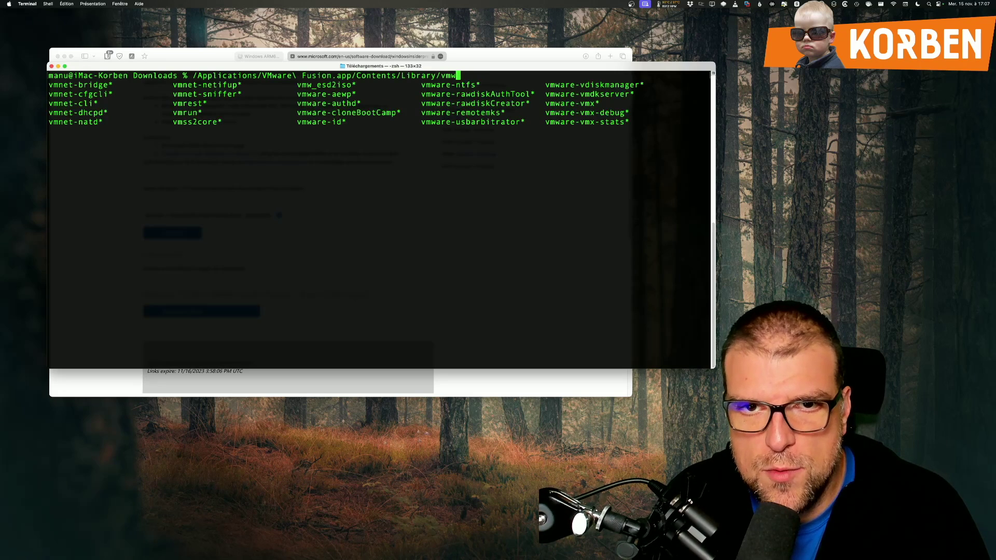
key("Tab")
type("are-")
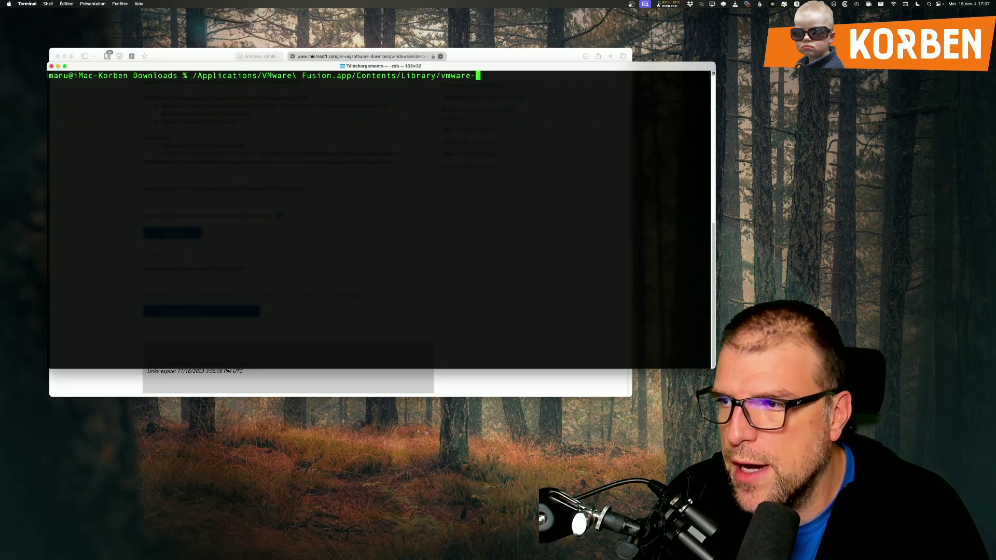
type("vdis")
key("Tab")
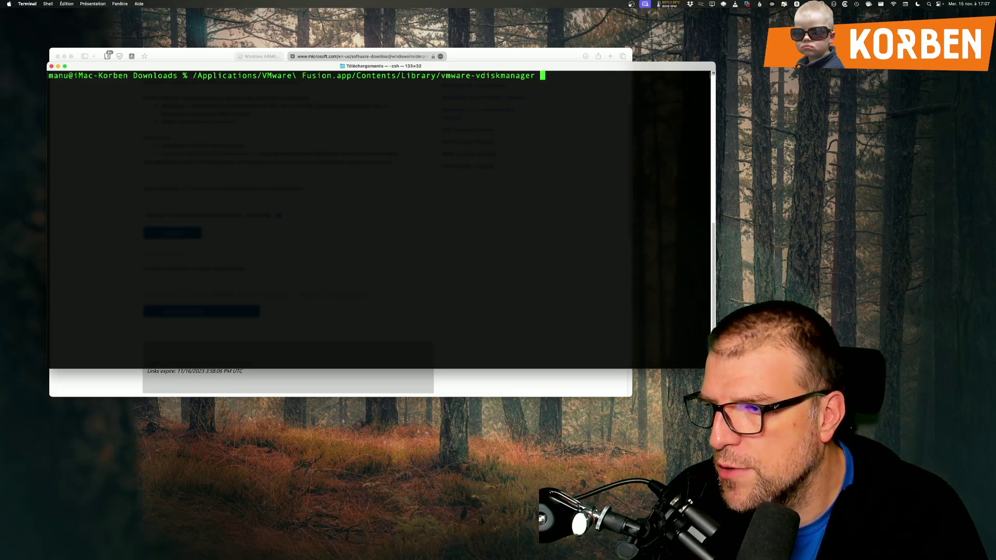
Step: Convert the Windows11 VHDX with '-r' and '-t 0' into ./Windows11ARM.vmdk
type("-")
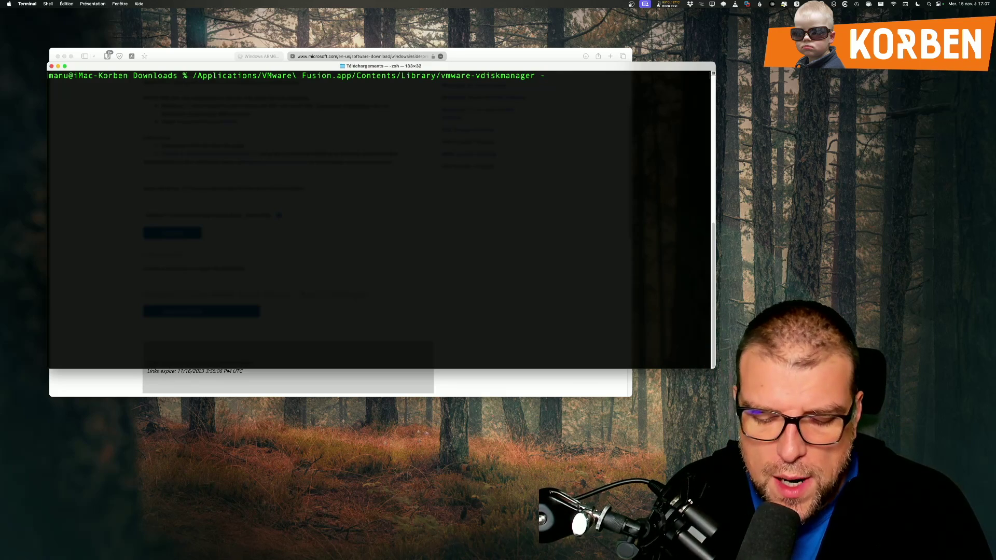
type("r")
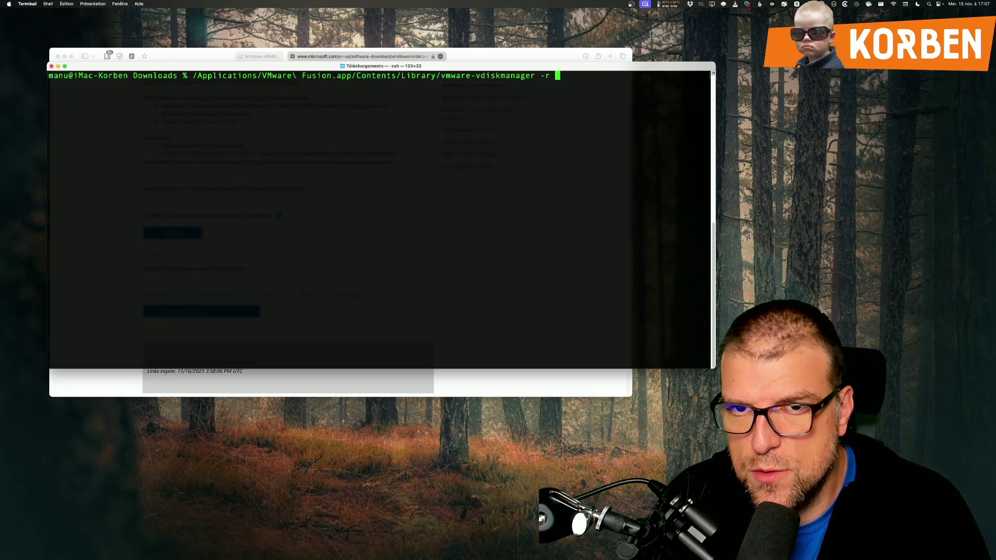
type(" ./")
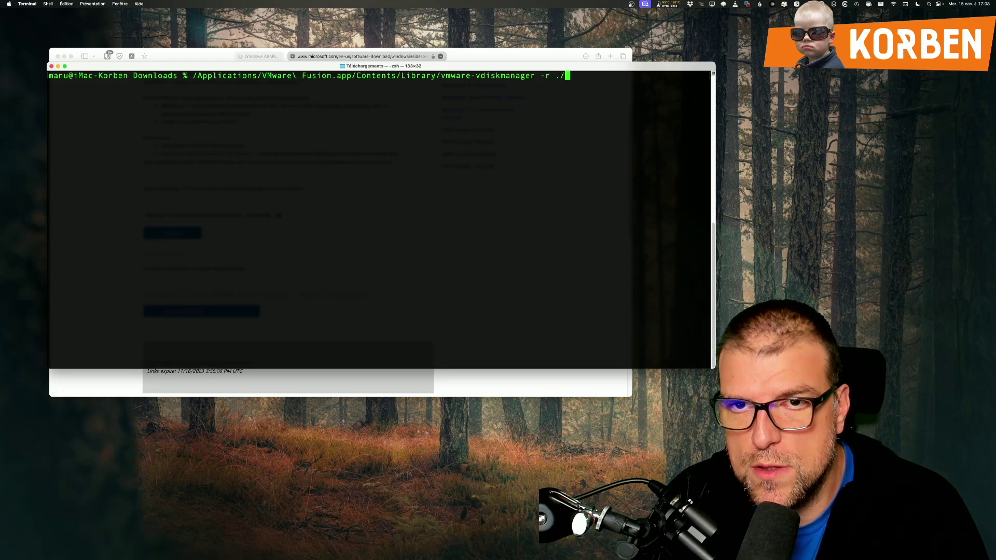
type("Windows11")
key("Tab")
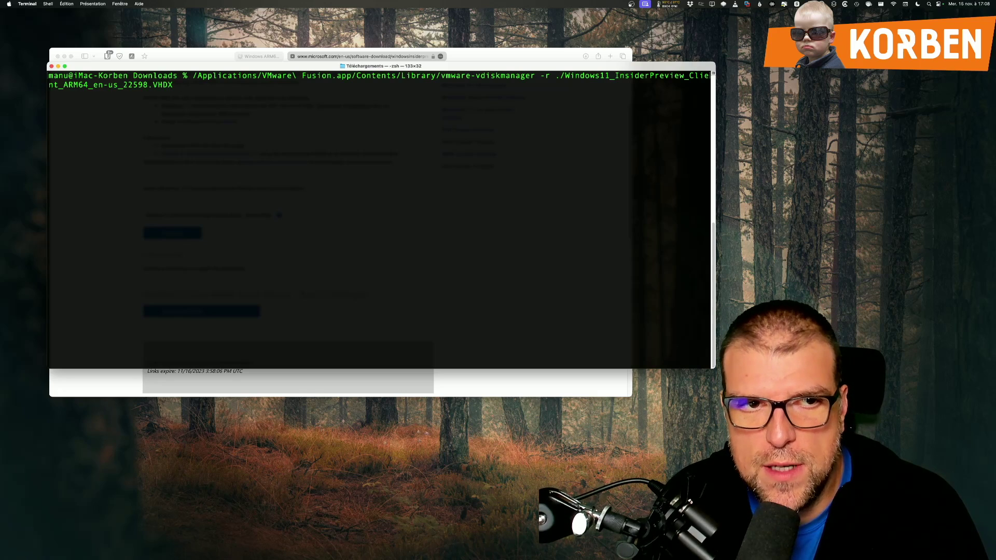
double_click(155, 84)
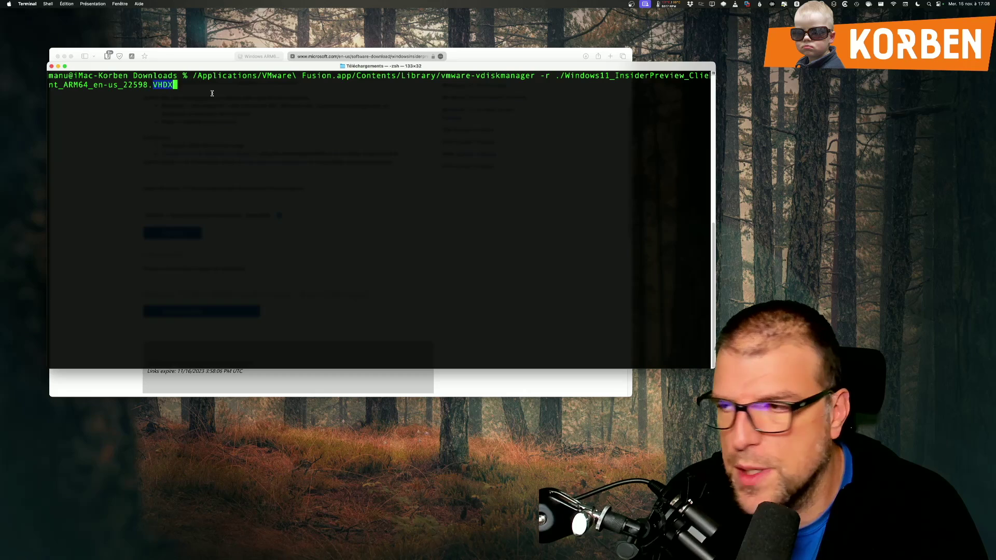
type("-t ")
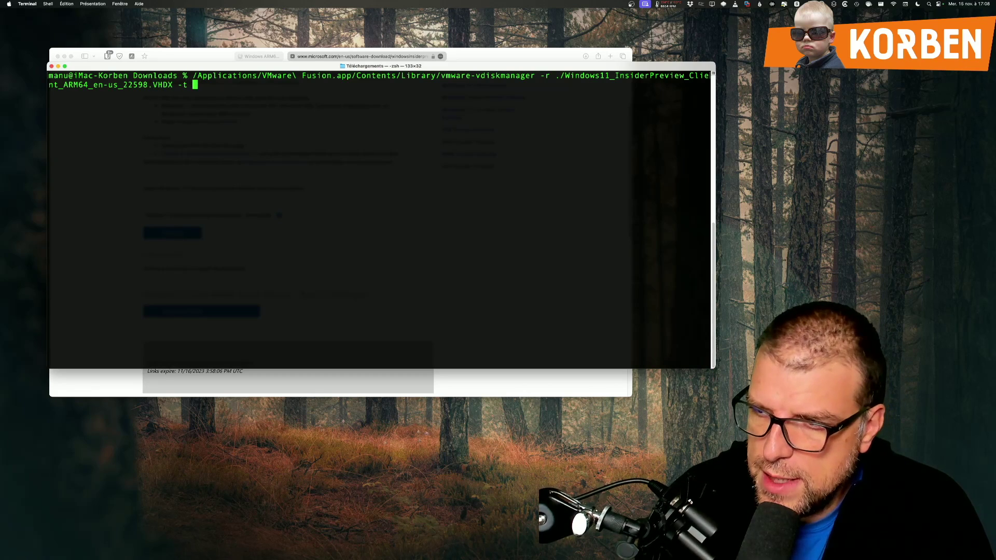
type("0 ")
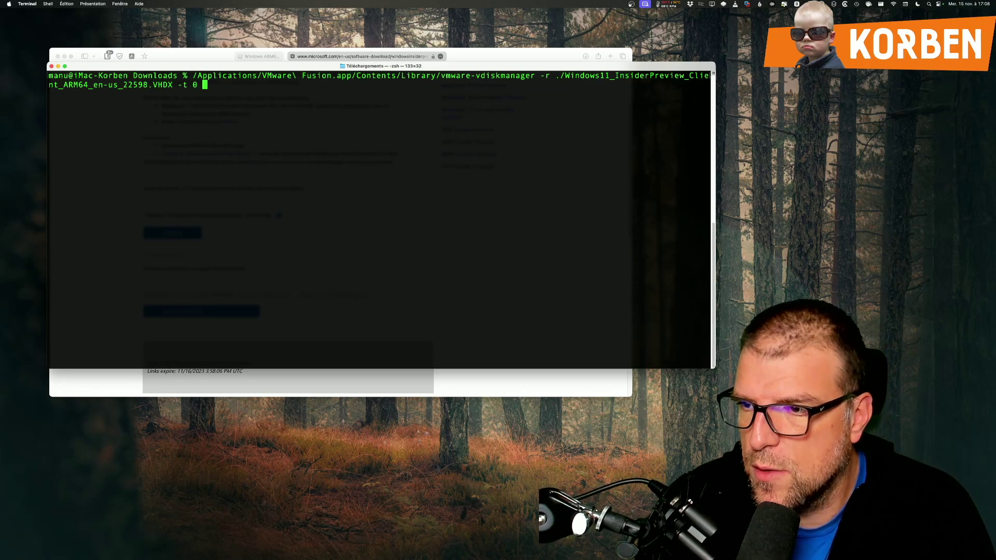
type("./Windows11")
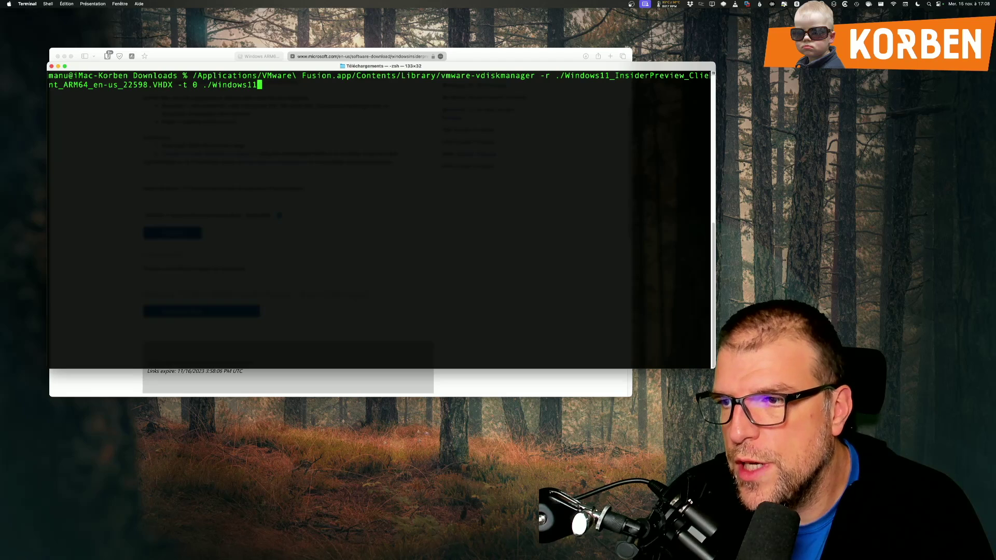
type(".vmdk")
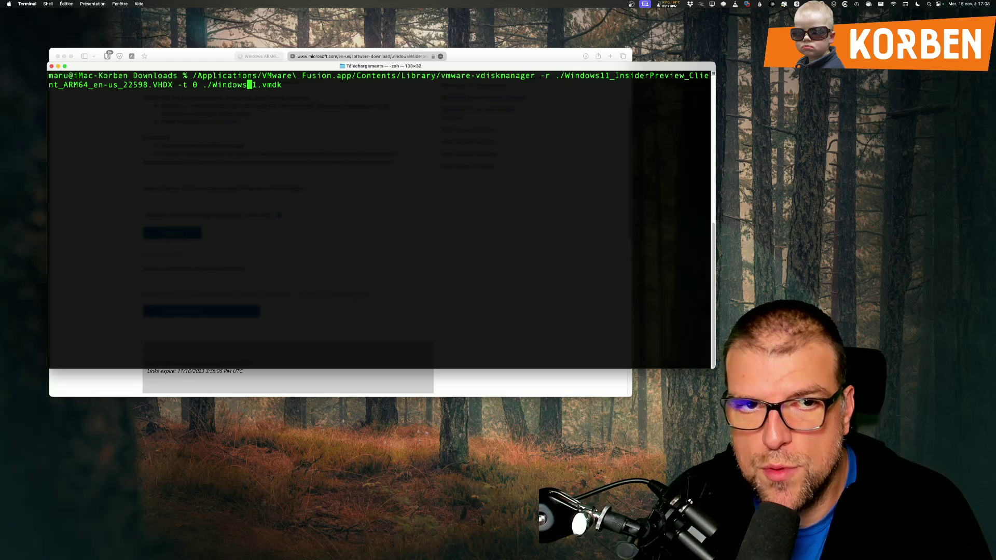
key("Right")
type("ARM")
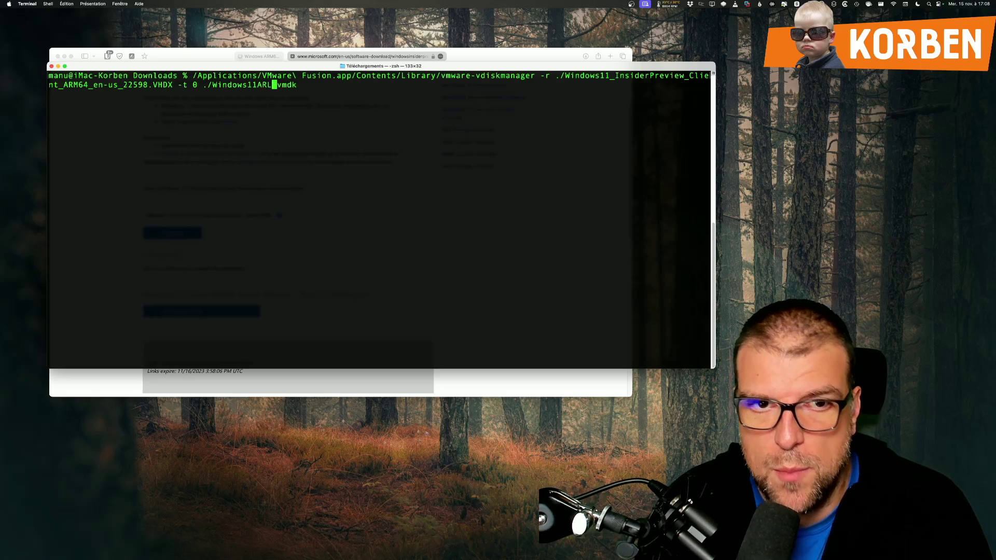
key("Return")
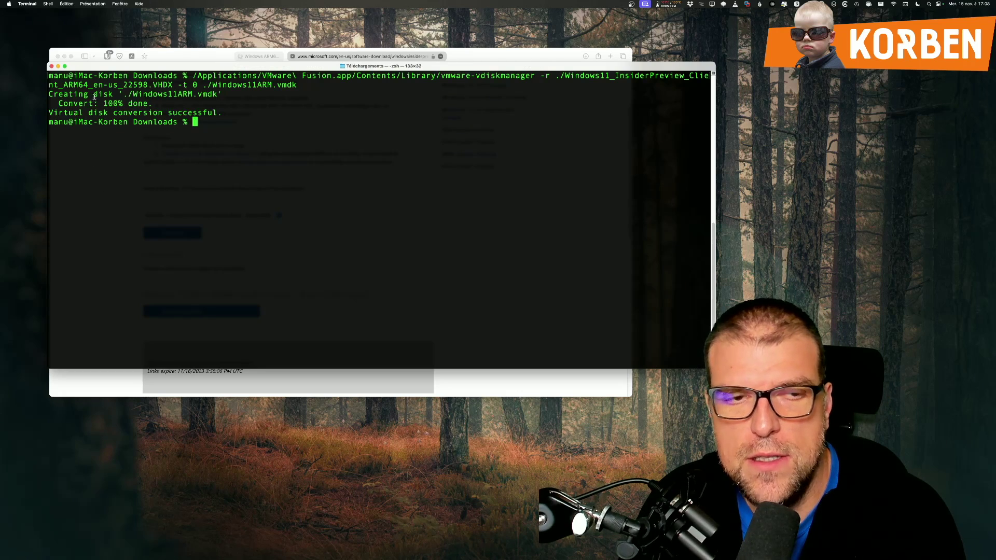
left_click_drag(429, 68, 511, 202)
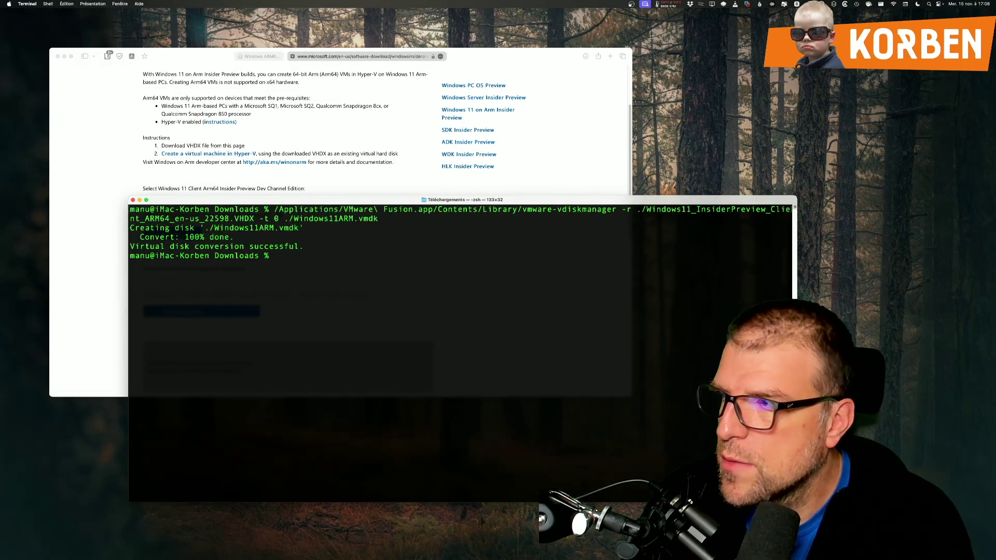
key("super+Tab")
Step: Select Windows11ARM.vmdk, then begin a custom virtual machine from the + menu
left_click(219, 111)
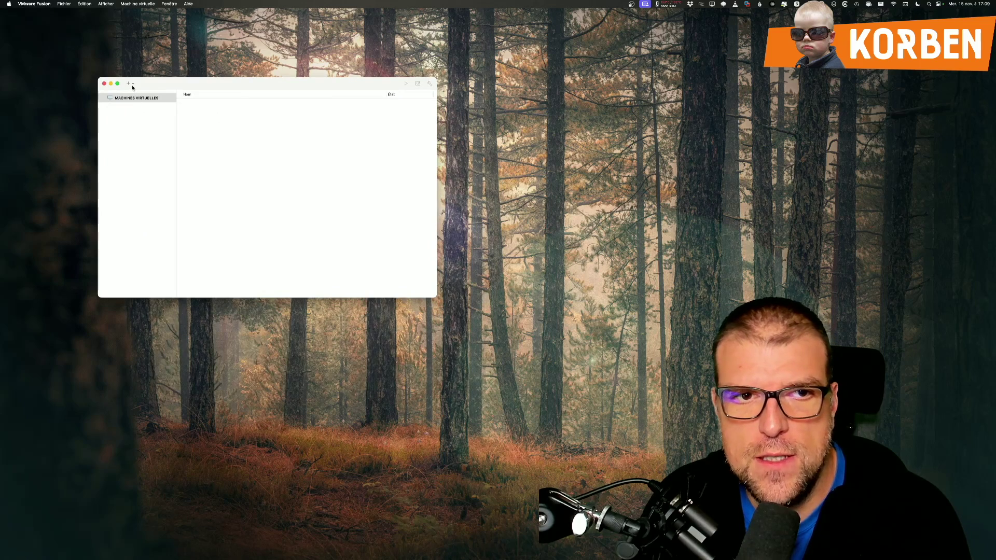
left_click(129, 83)
left_click(143, 93)
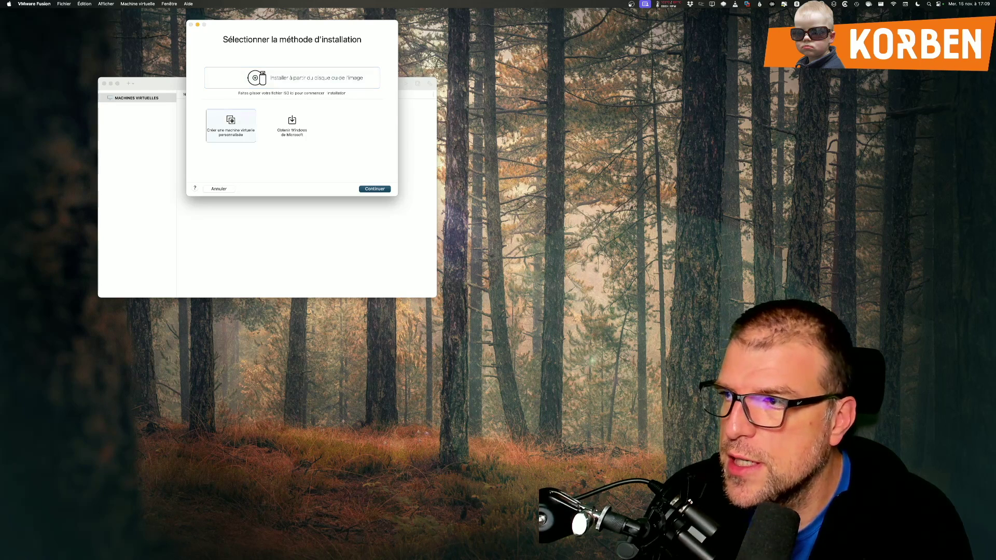
key("Return")
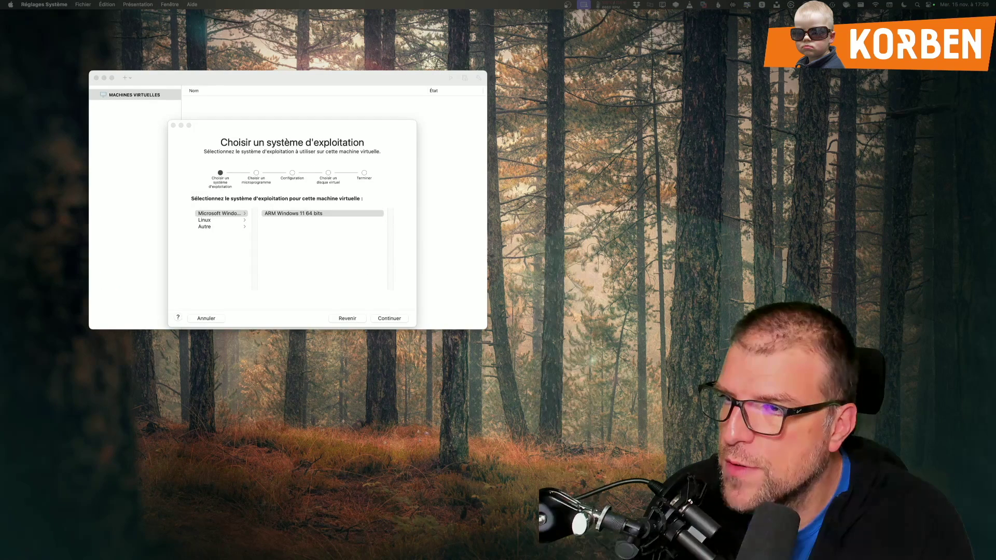
Step: Choose ARM Windows 11 64 bits as the guest OS after browsing other categories
left_click(335, 263)
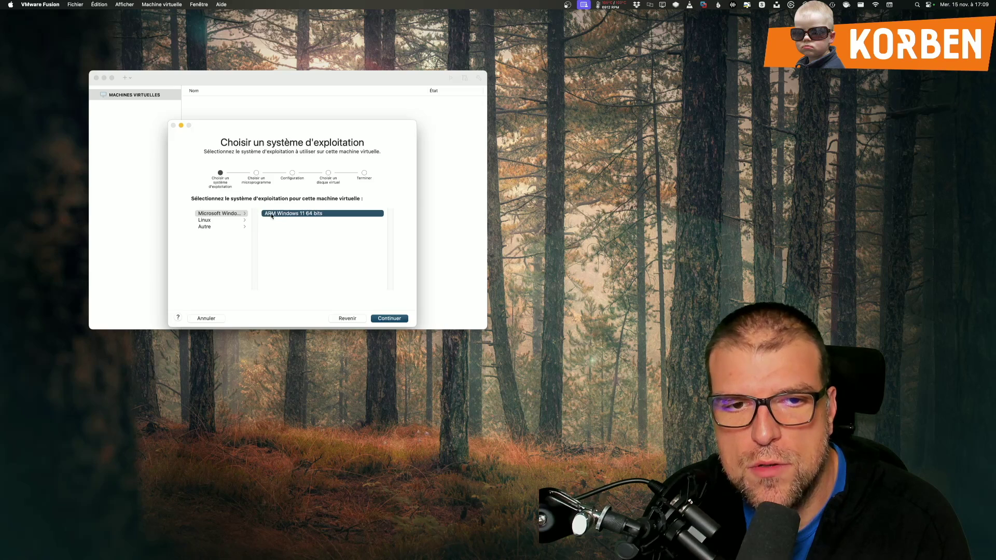
left_click(228, 221)
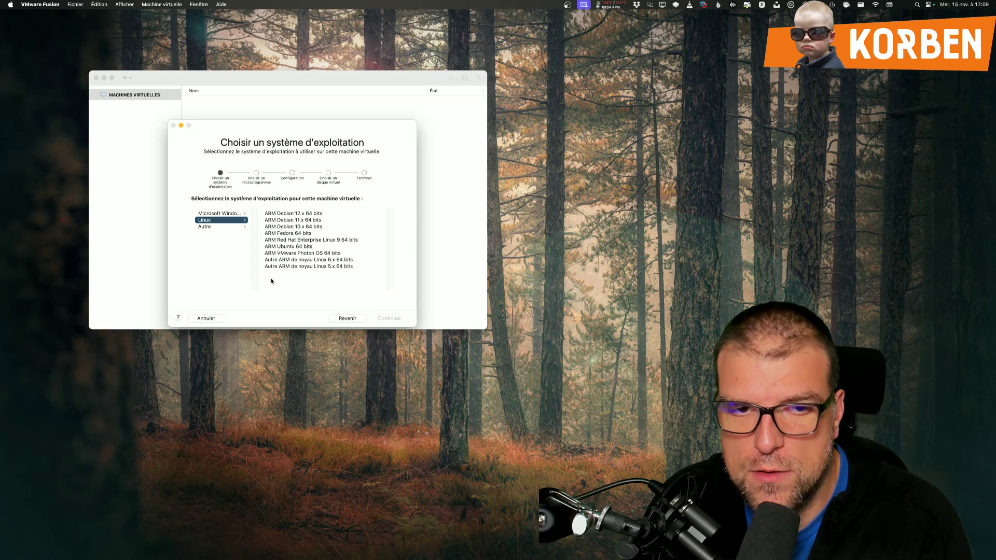
left_click(218, 227)
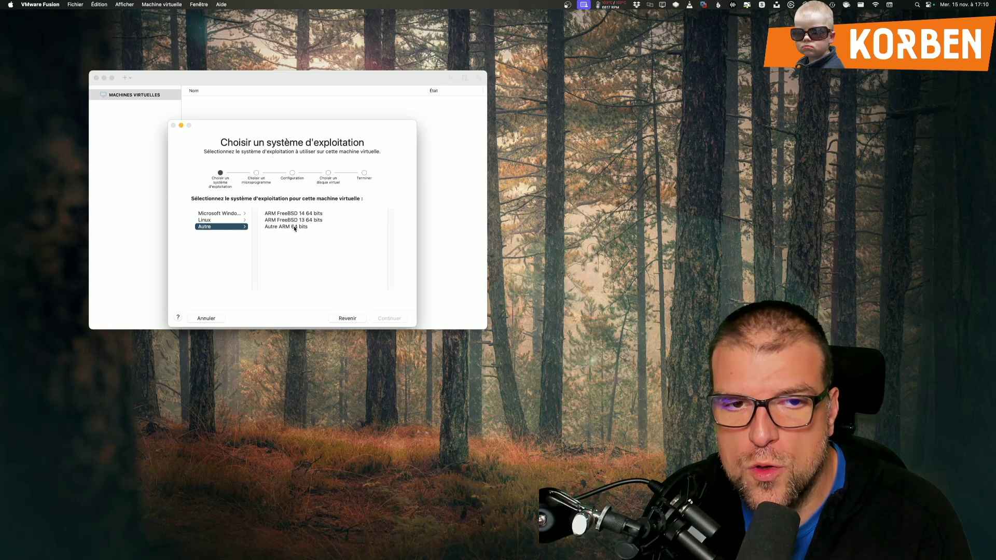
left_click(218, 213)
left_click(306, 213)
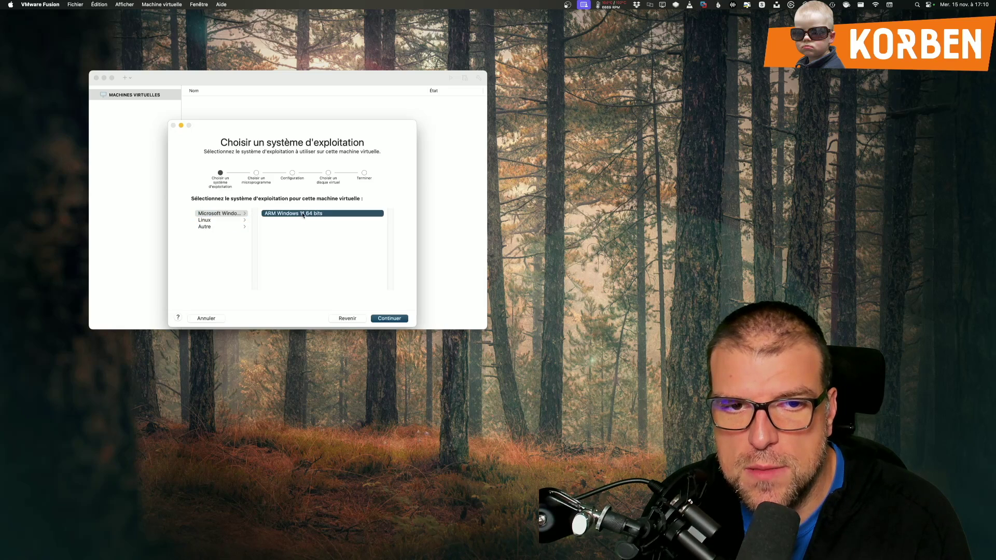
left_click(388, 318)
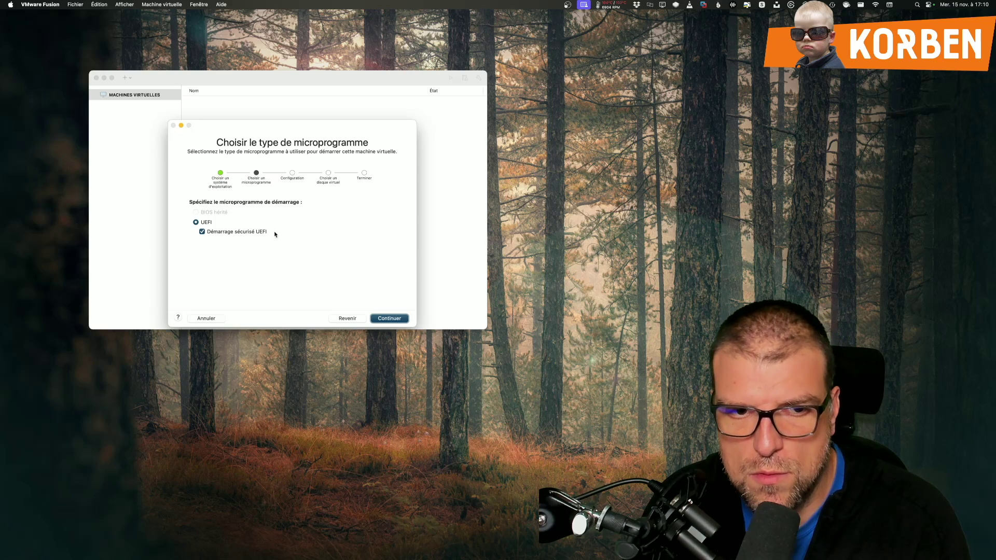
Step: Keep UEFI firmware and set a partial-encryption password, confirming it in Verify
left_click(388, 320)
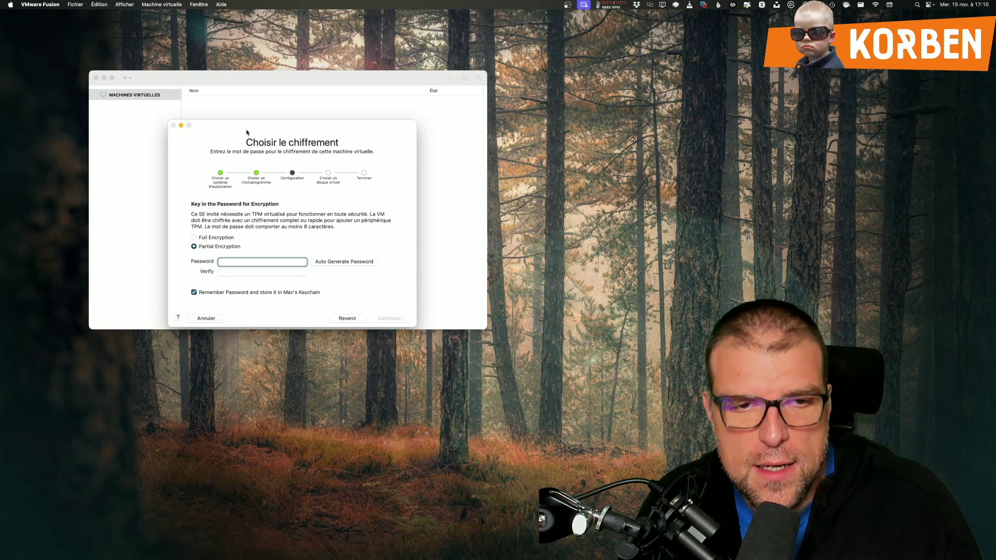
type("••••••••••••")
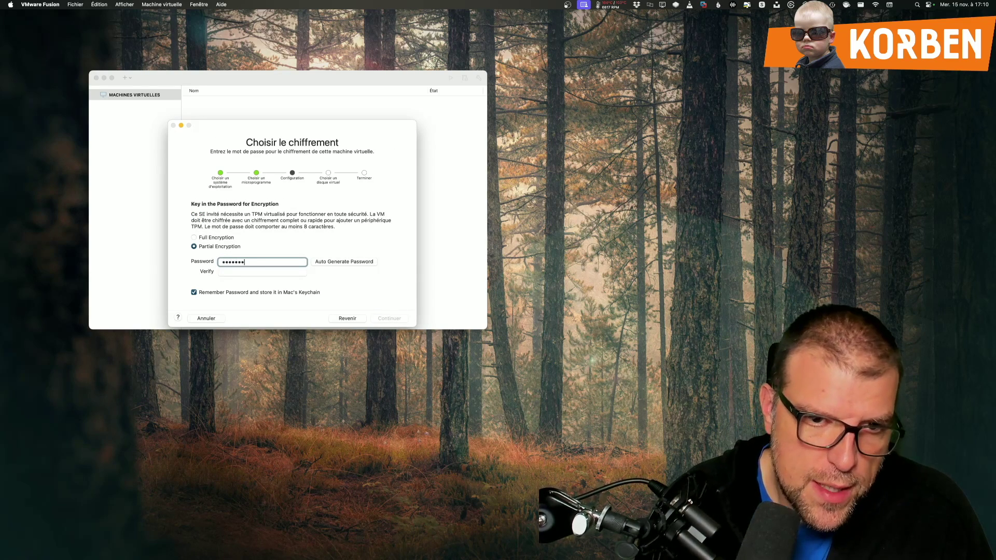
key("Tab")
type("••••••••••••")
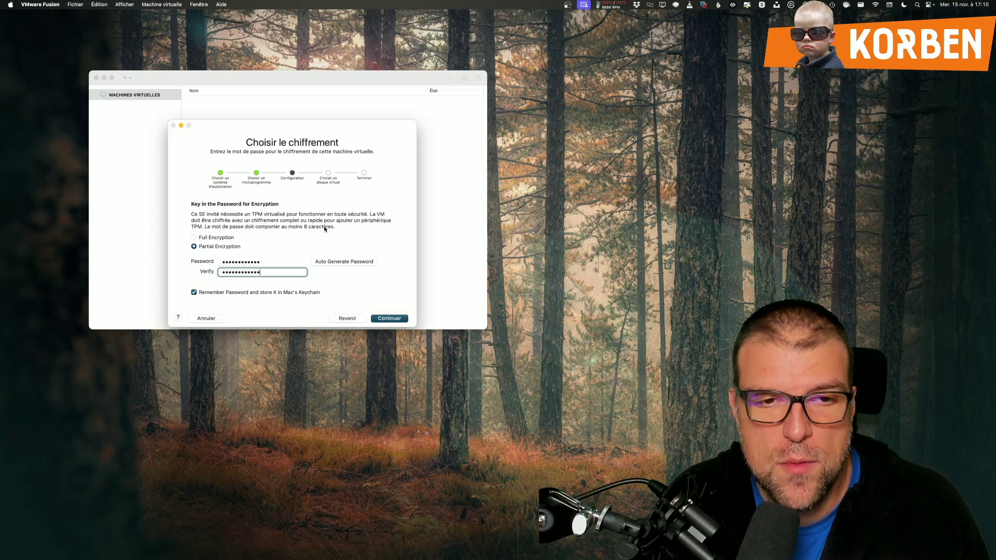
key("Return")
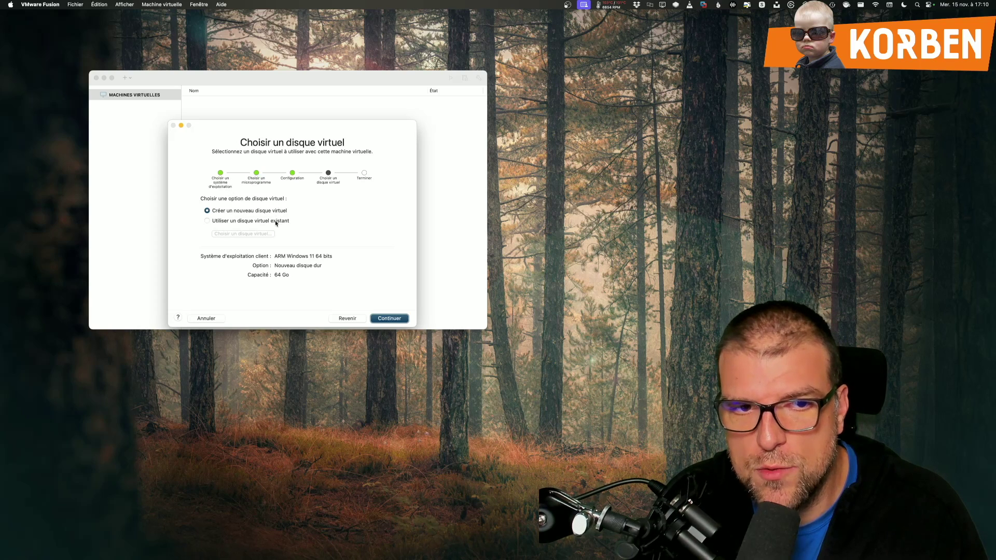
Step: Use a separate copy of the existing Windows11ARM.vmdk from Téléchargements as the VM's disk
left_click(275, 223)
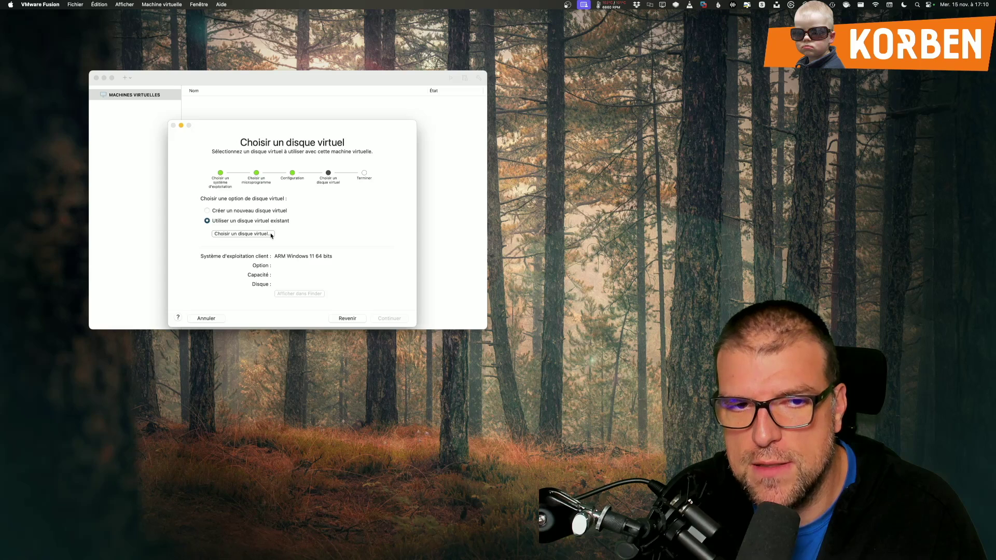
left_click(270, 234)
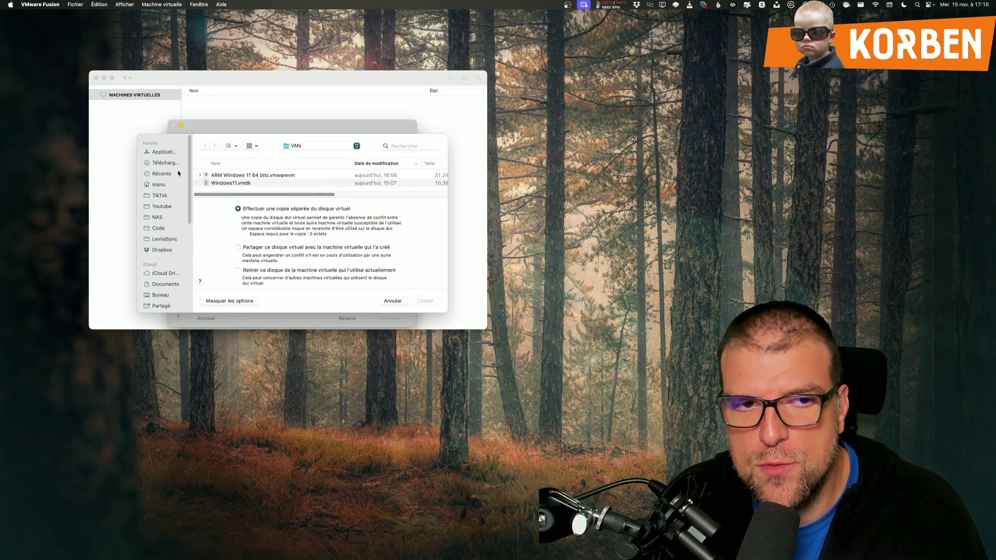
left_click(171, 163)
left_click(233, 184)
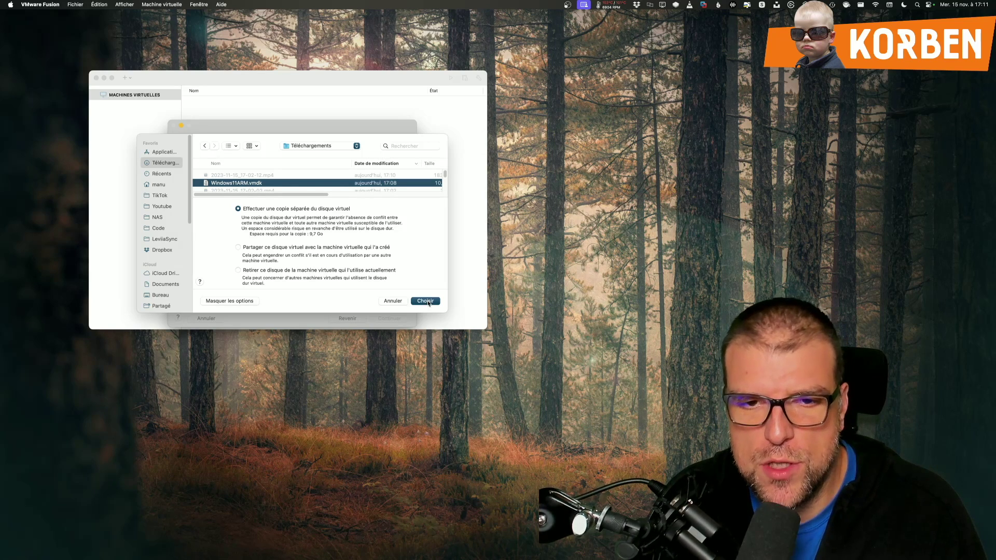
left_click(425, 301)
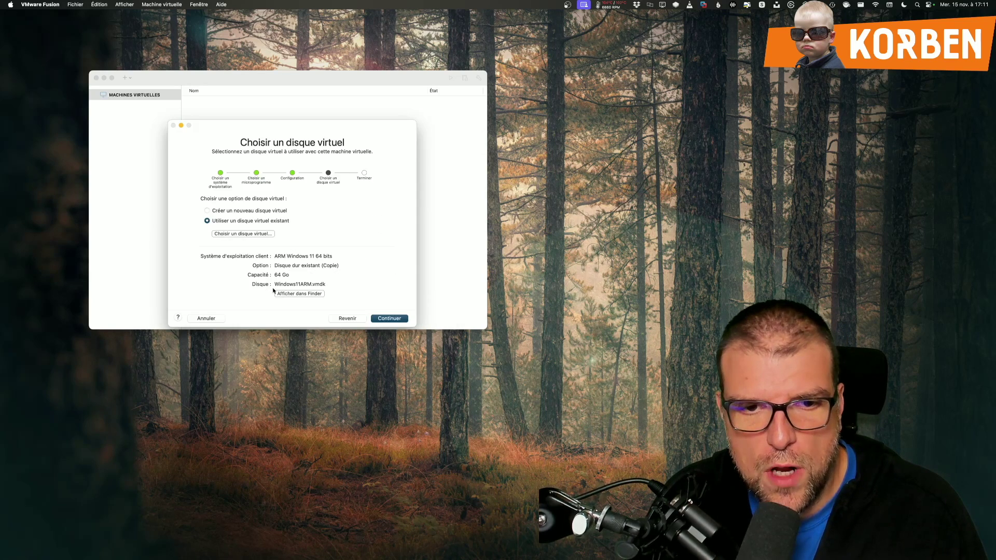
left_click(383, 318)
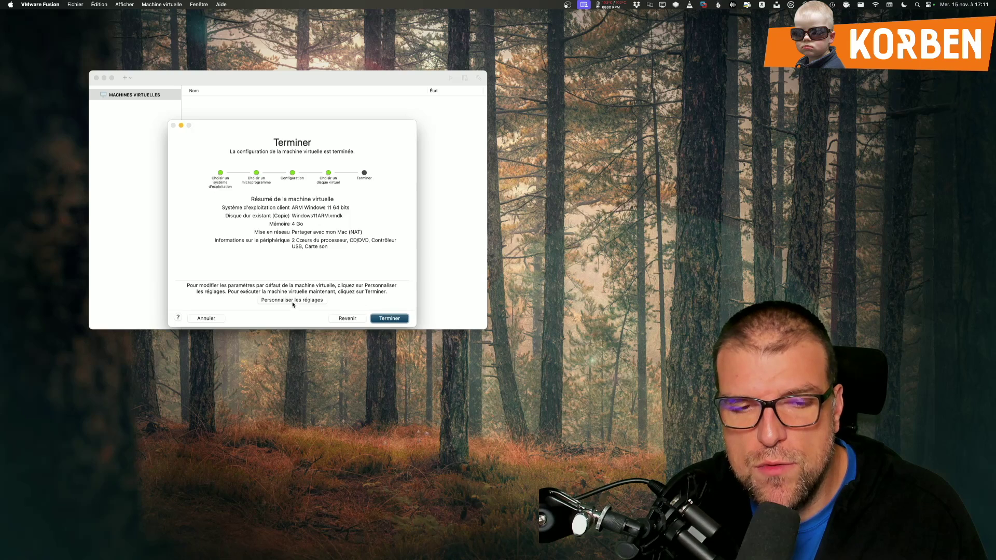
Step: Save the VM as ARM Windows 11 64 bits 2 and give it 4 processor cores
left_click(292, 301)
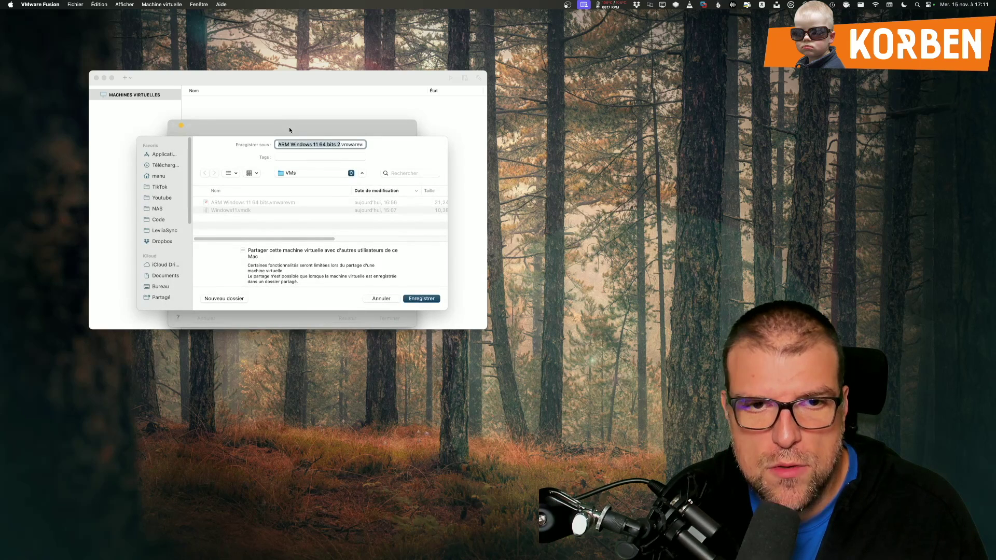
left_click(420, 299)
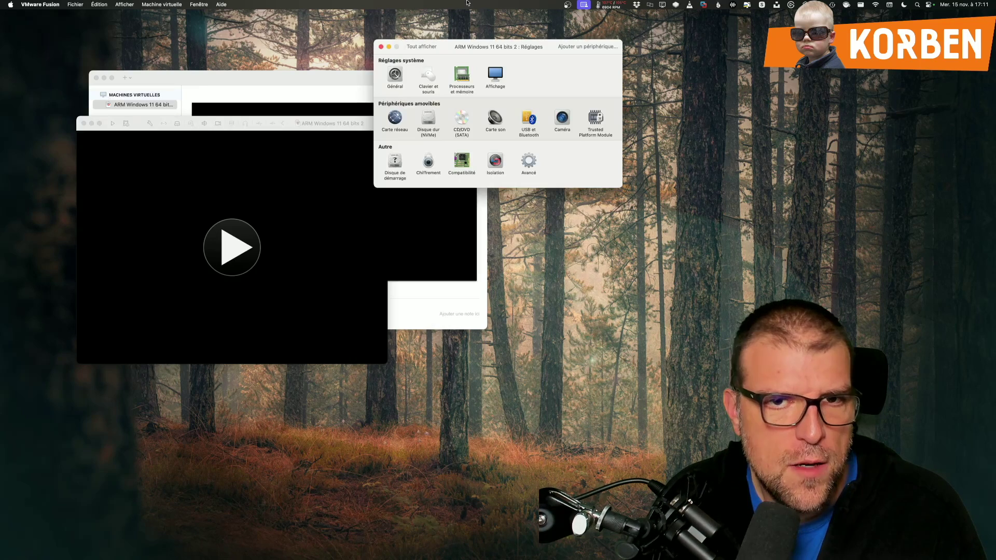
left_click_drag(204, 168, 212, 153)
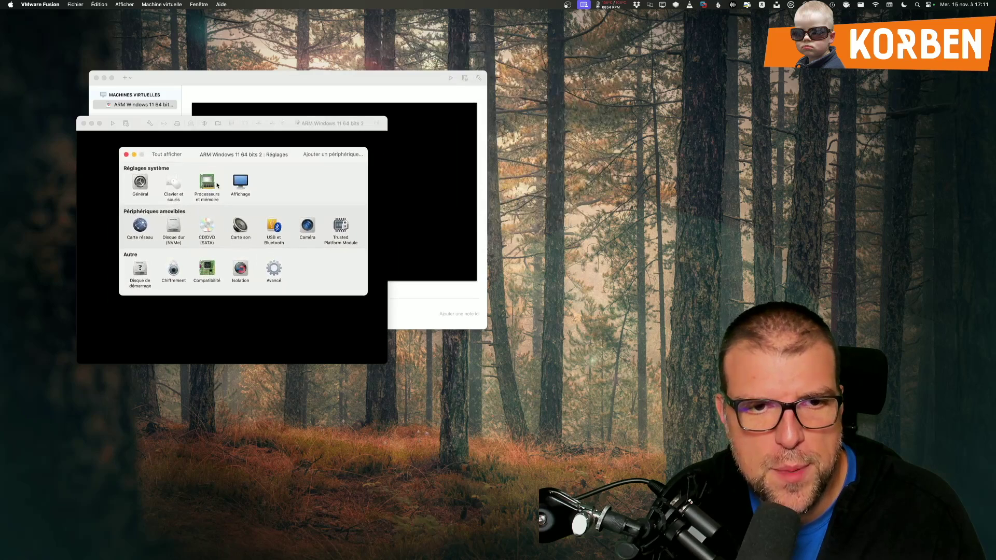
left_click(207, 184)
left_click(186, 186)
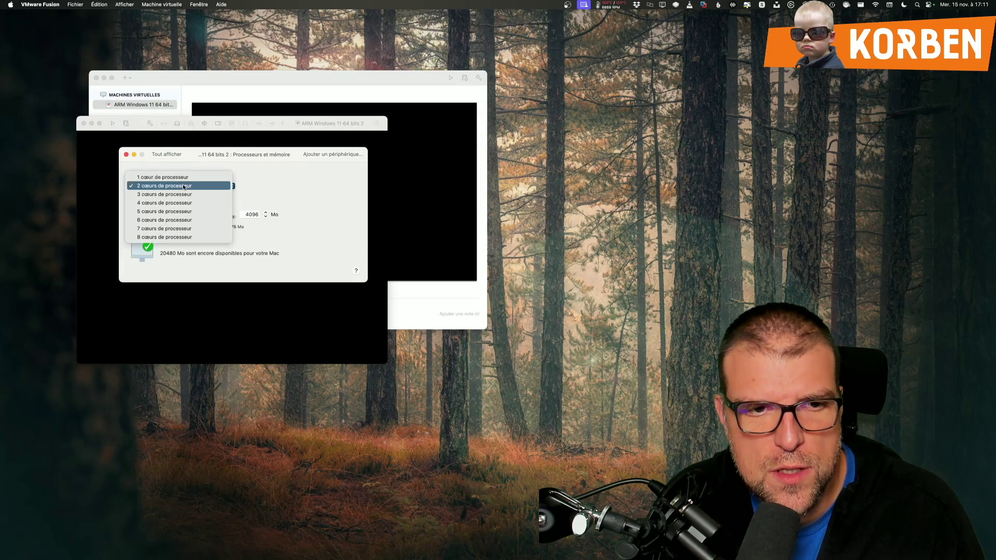
left_click(187, 195)
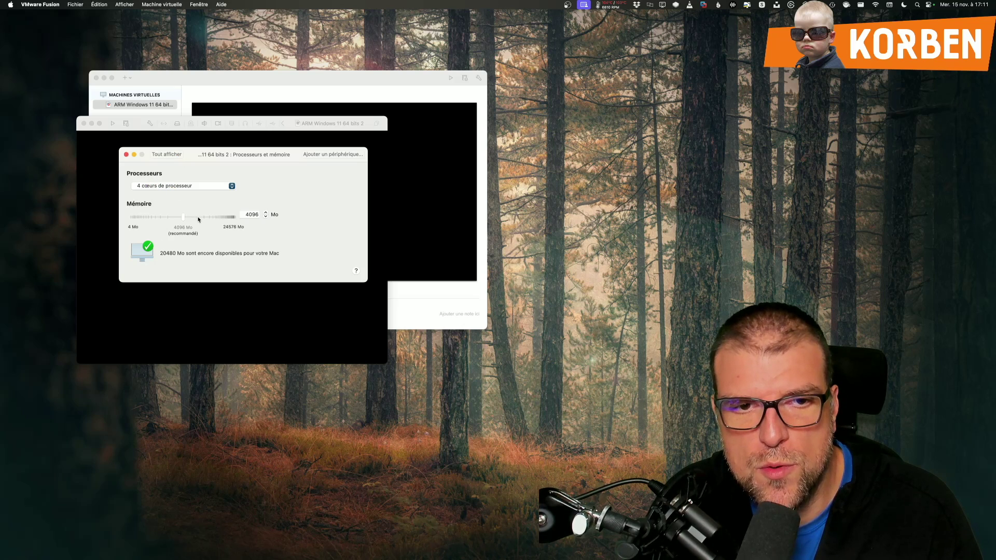
Step: Adjust the hard disk size, apply the changes and close the settings
left_click(154, 155)
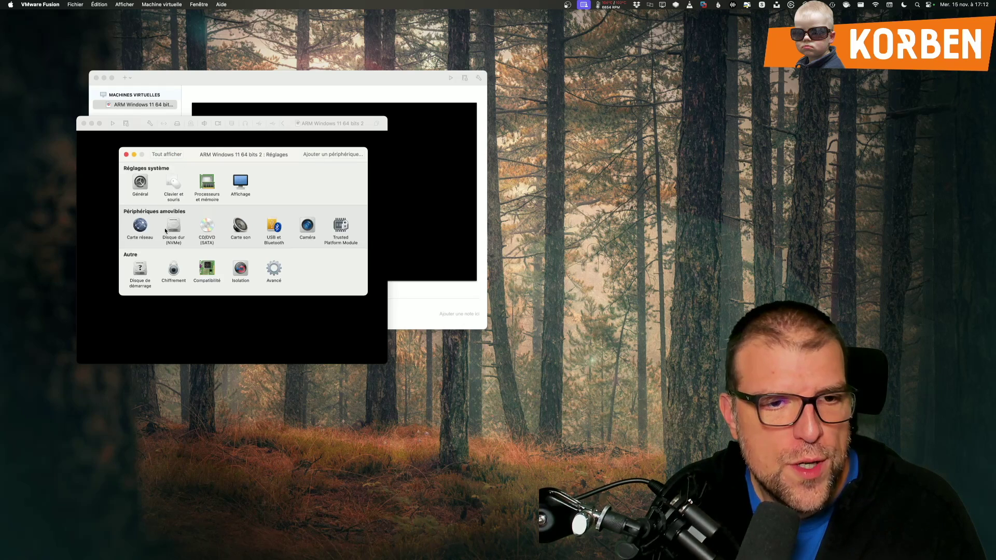
left_click(167, 230)
left_click_drag(216, 188, 196, 195)
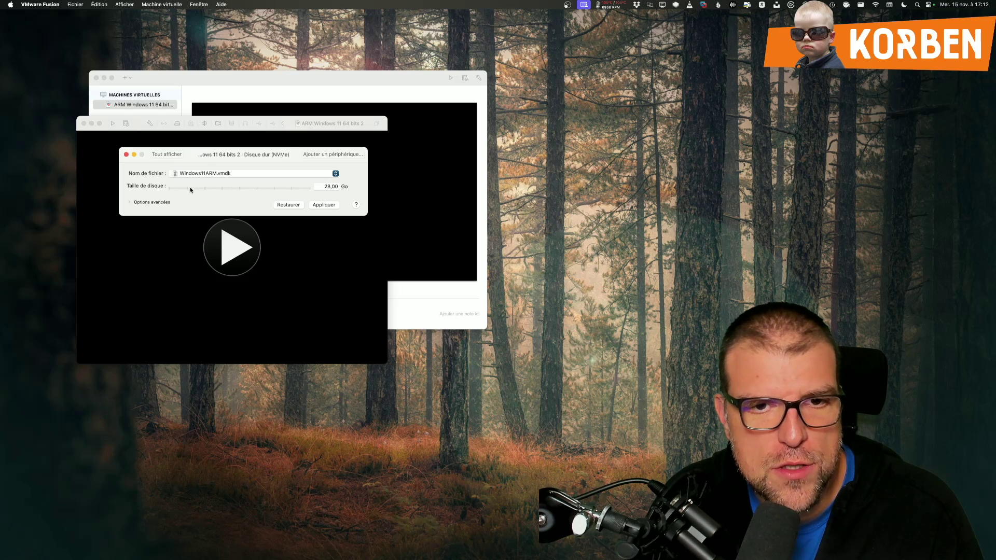
left_click(166, 154)
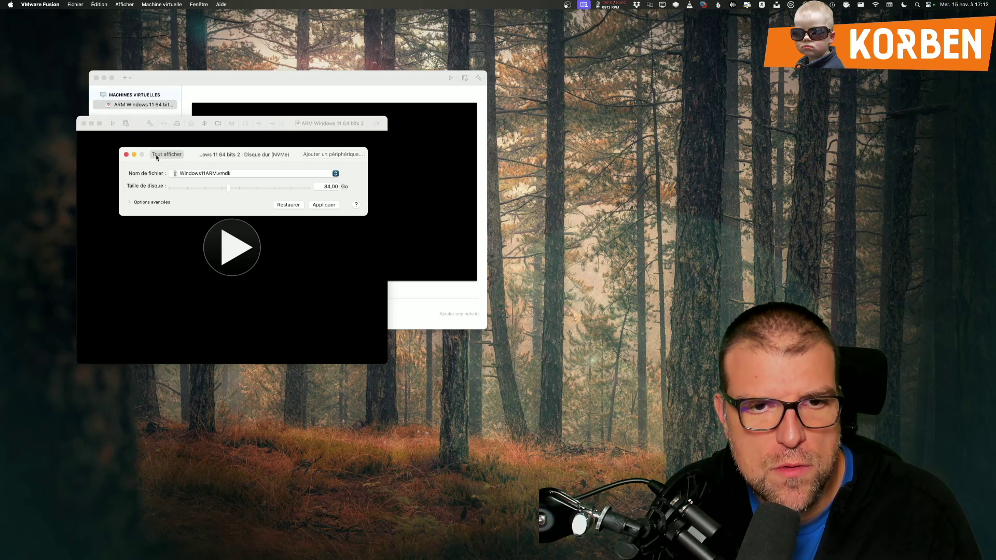
left_click(190, 247)
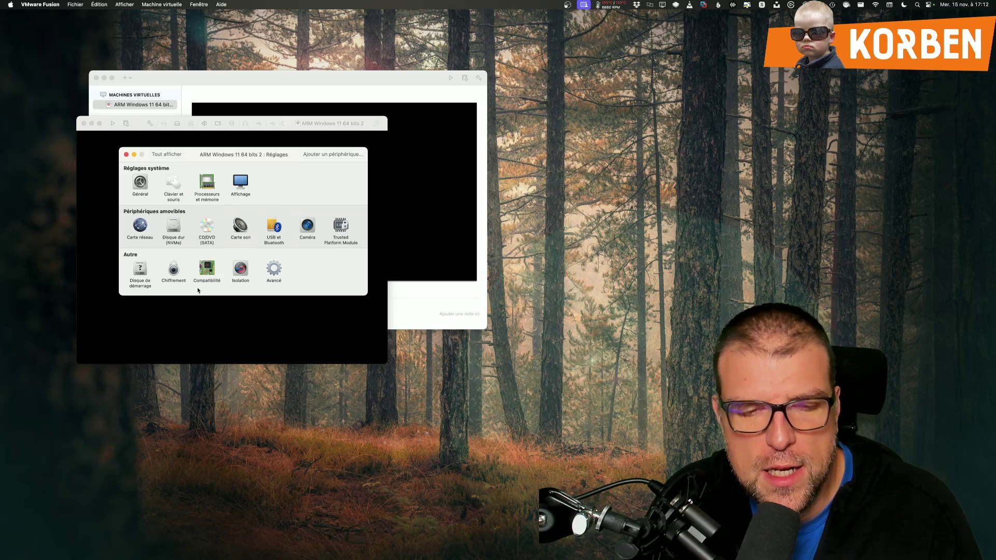
key("super+w")
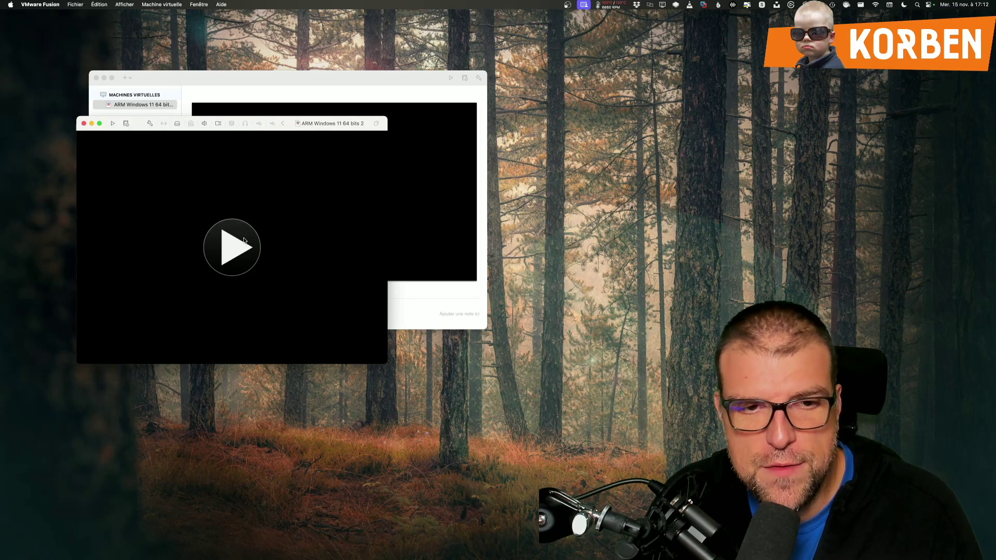
Step: Start the VM, choose France and the French keyboard, and skip a second layout
left_click(244, 240)
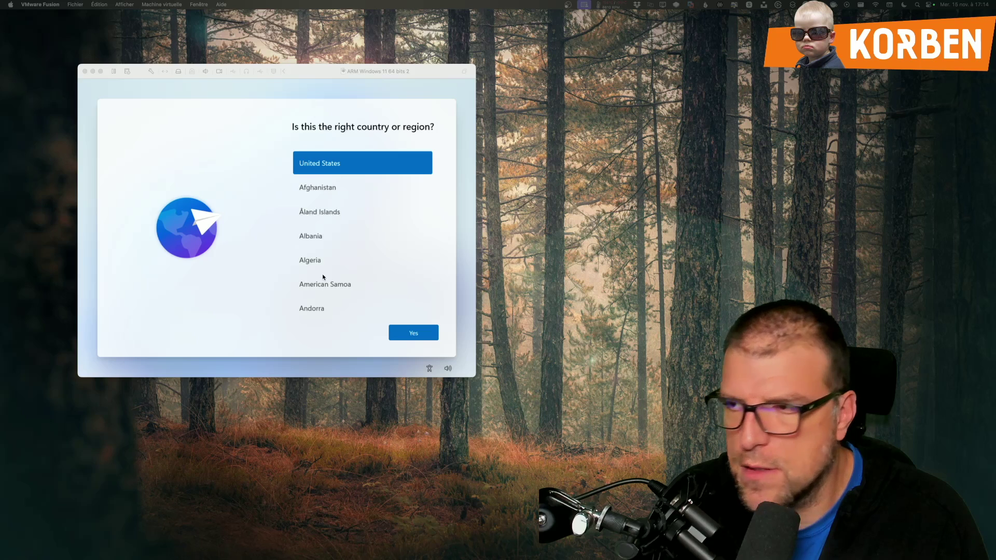
left_click(335, 232)
scroll(337, 238, "down", 5)
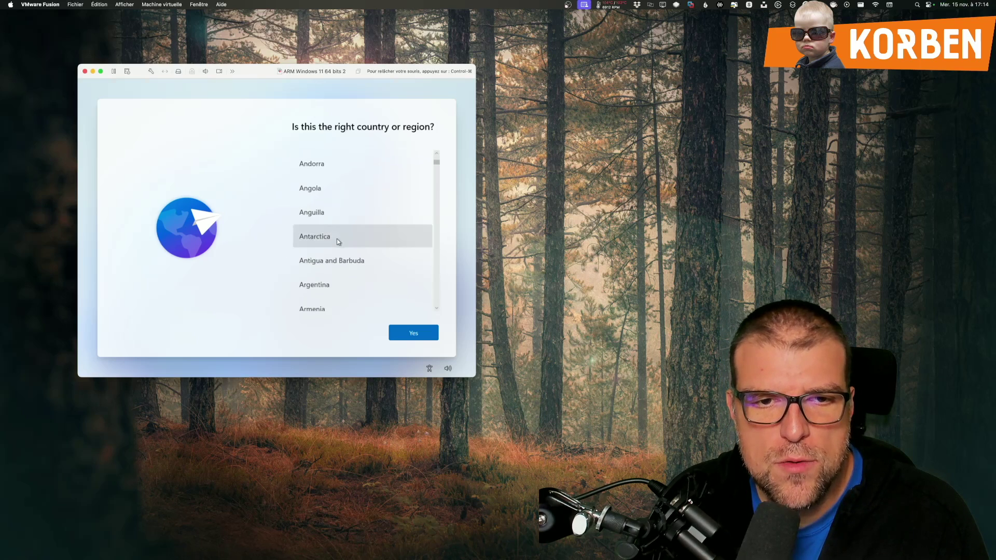
type("fr")
left_click(404, 330)
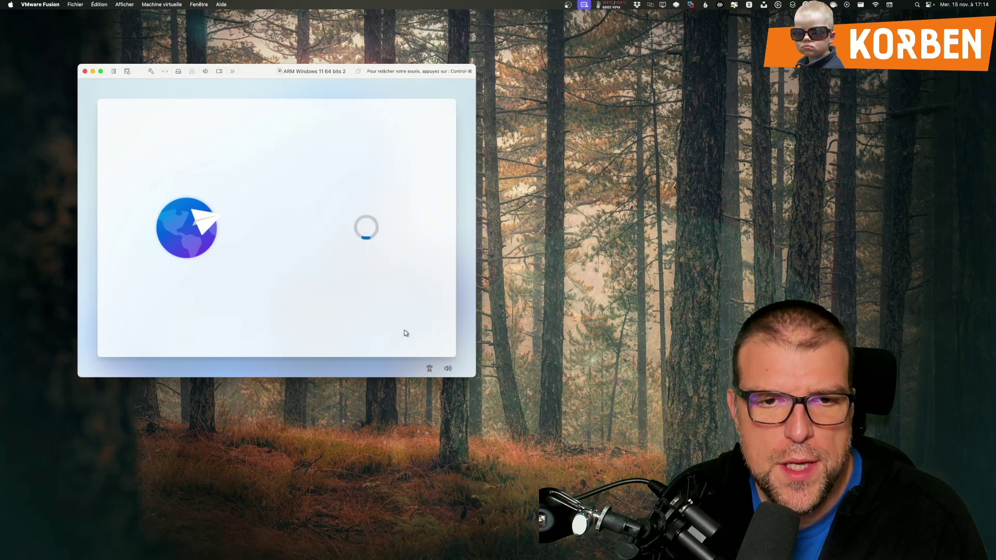
left_click(415, 333)
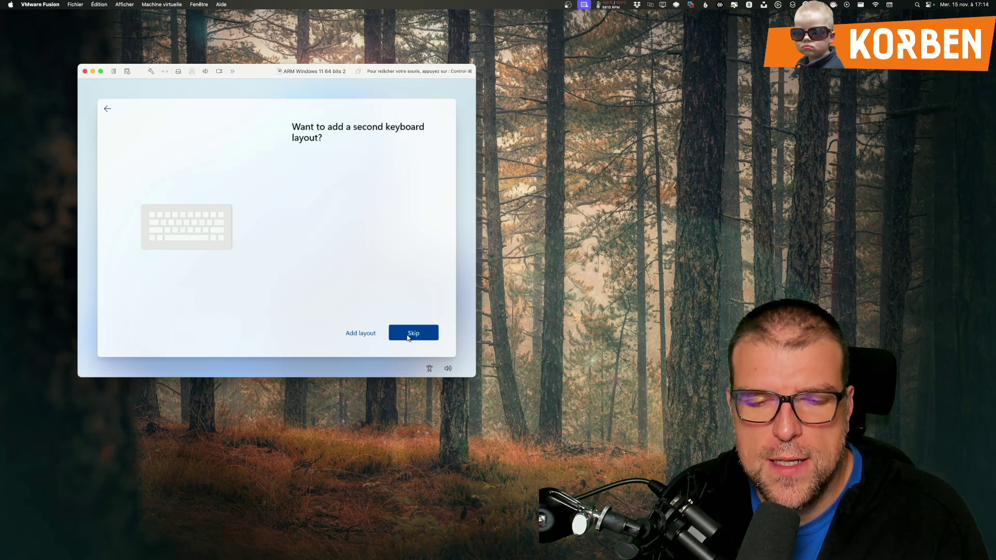
left_click(408, 336)
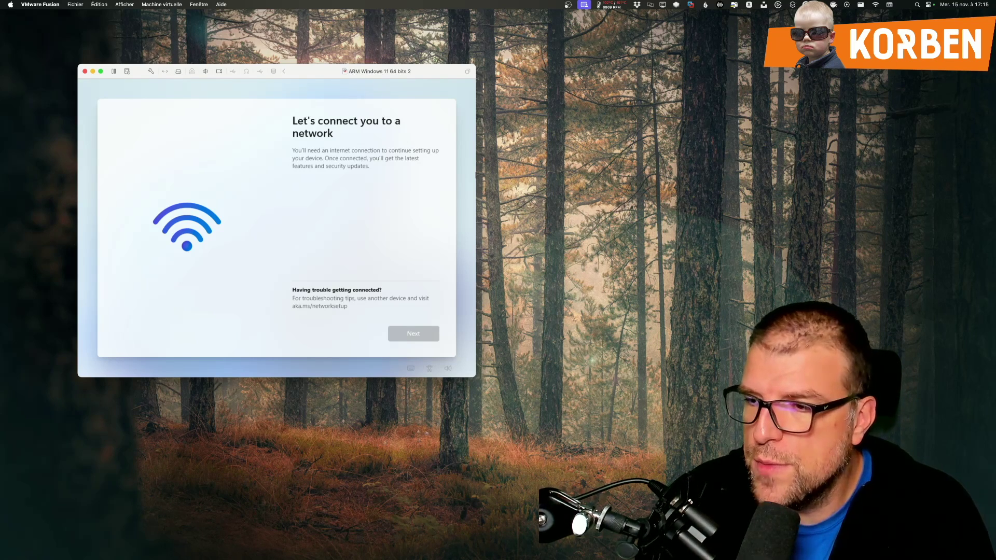
Step: Release the mouse and restart the VM via Machine virtuelle > Redémarrer
left_click(326, 236)
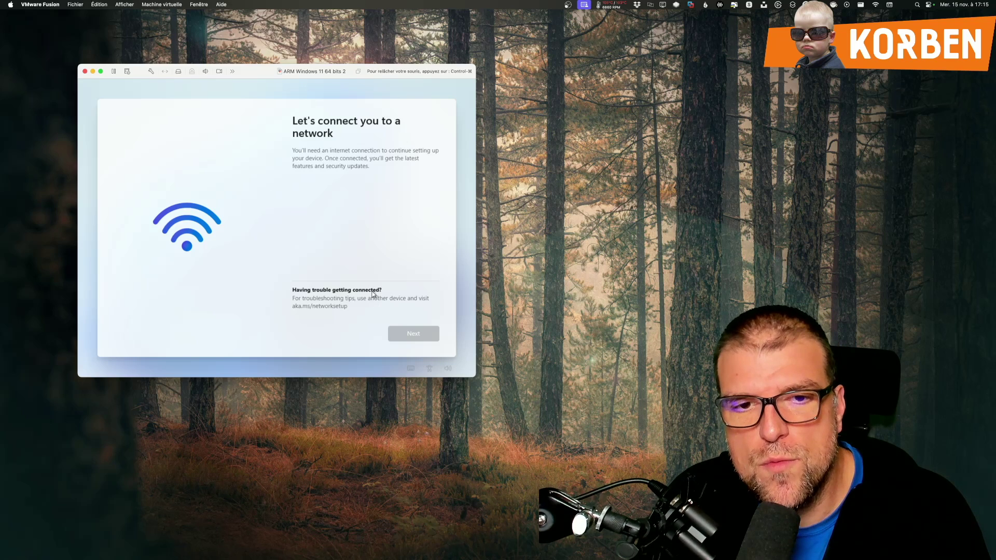
key("ctrl+super")
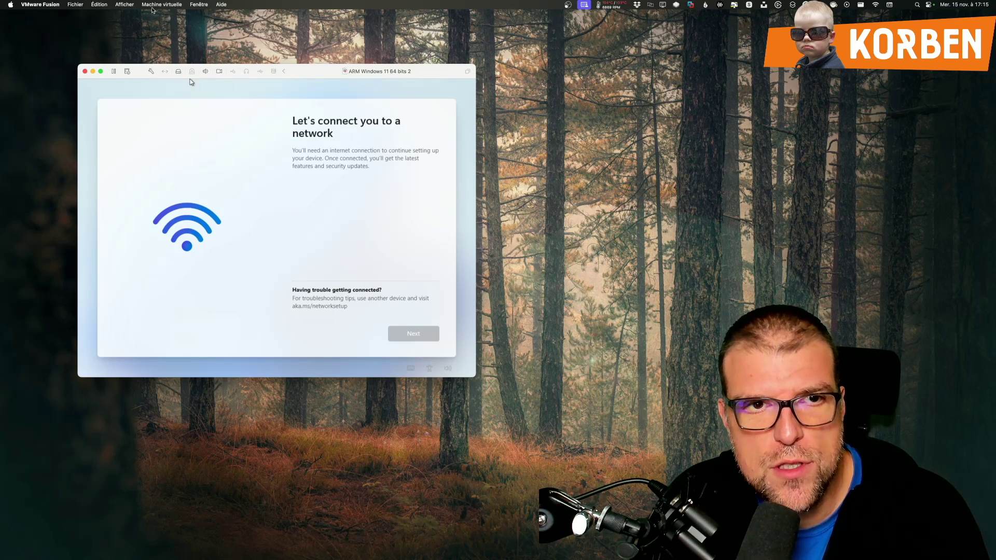
left_click(156, 6)
left_click(161, 38)
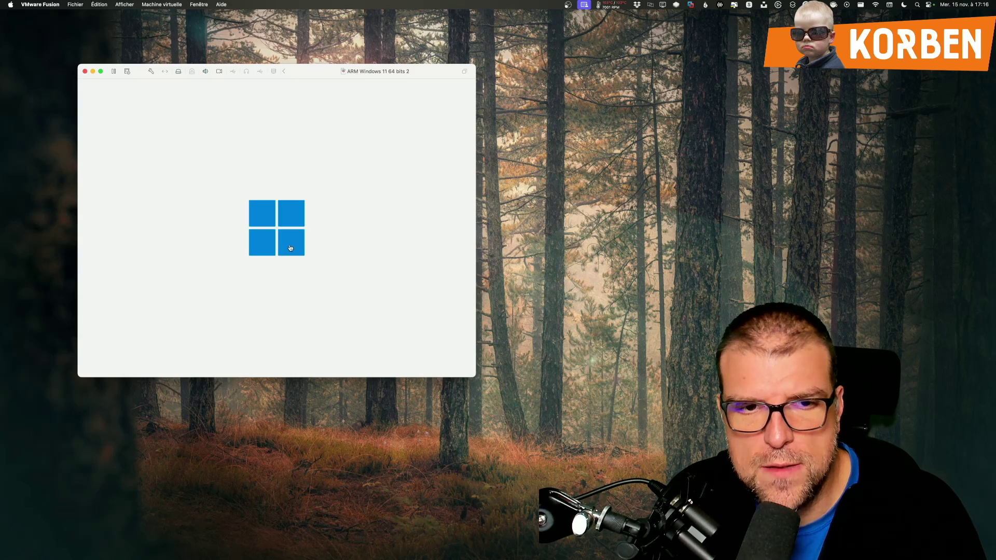
Step: From the country screen, request a command prompt with Shift+F10, bringing up the UAC prompt
left_click(288, 248)
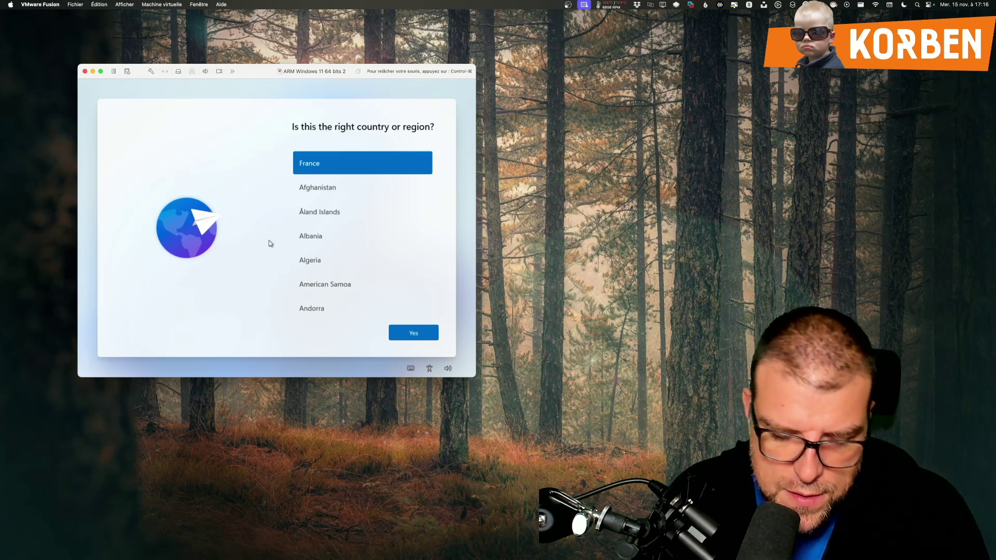
key("Tab")
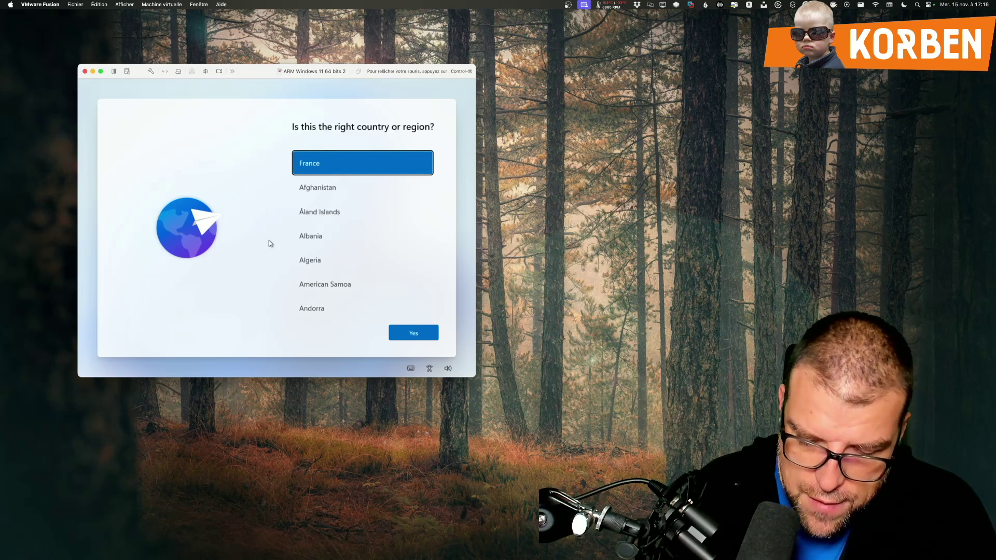
key("shift+F10")
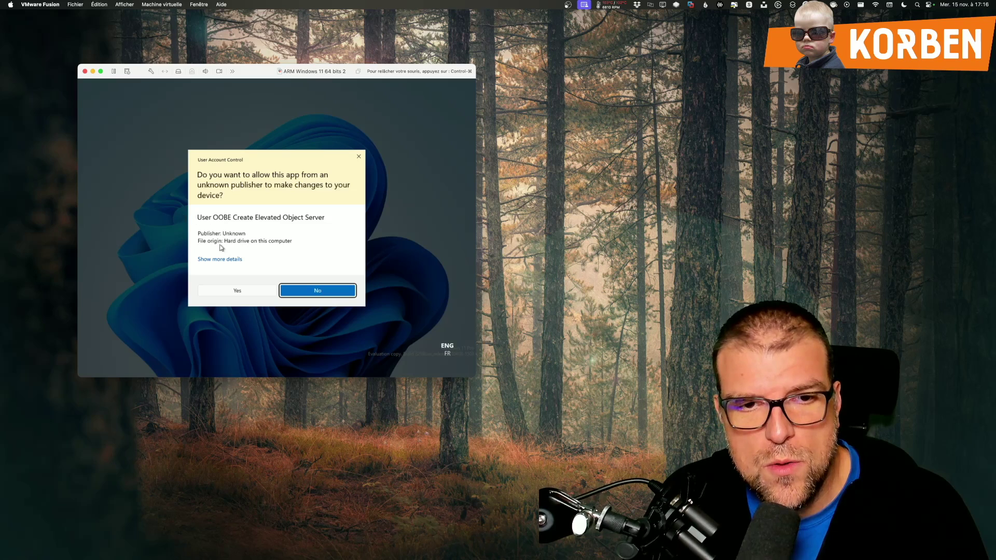
Step: Approve the elevated command prompt and run OOBE\BYPASSNRO to restart Windows setup
left_click(239, 291)
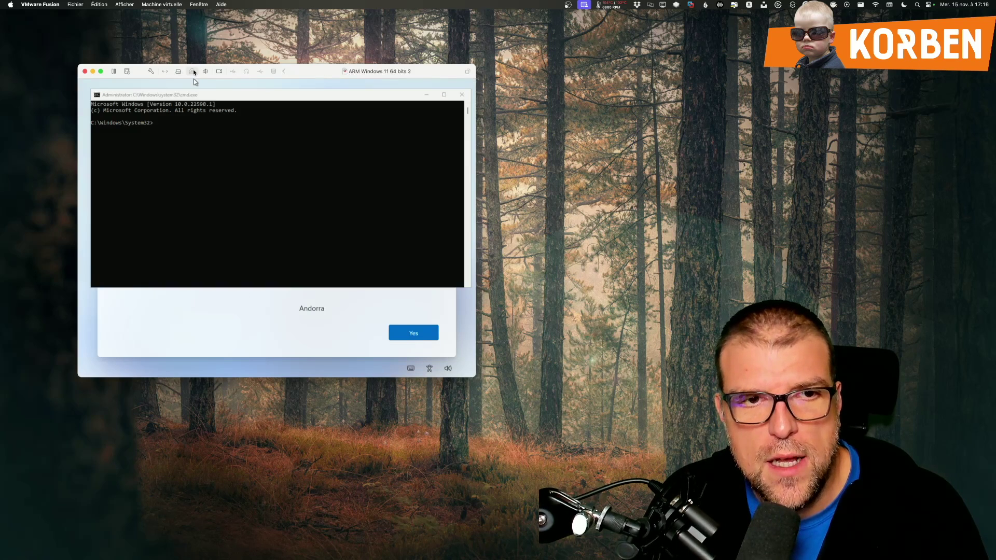
left_click_drag(200, 117, 199, 131)
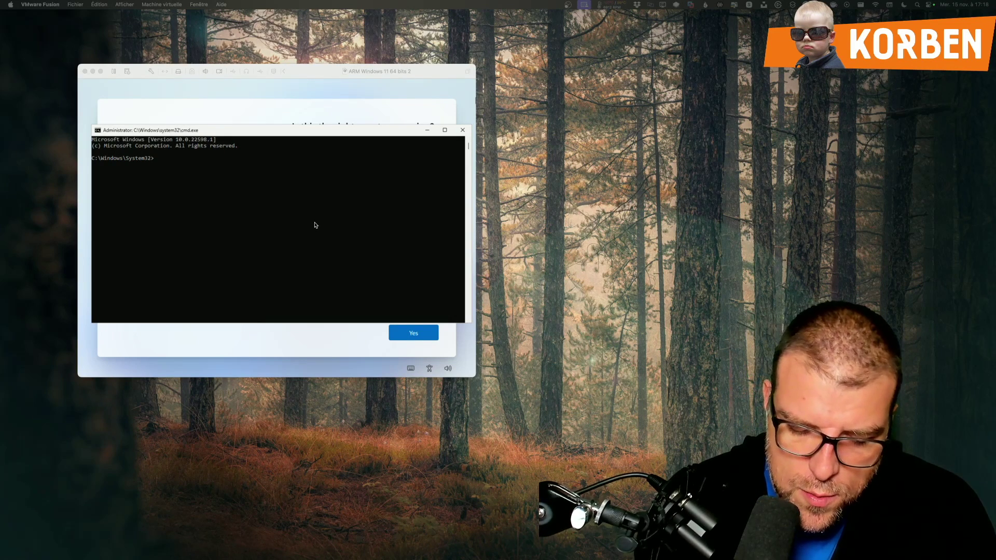
left_click(315, 225)
type("OOBE")
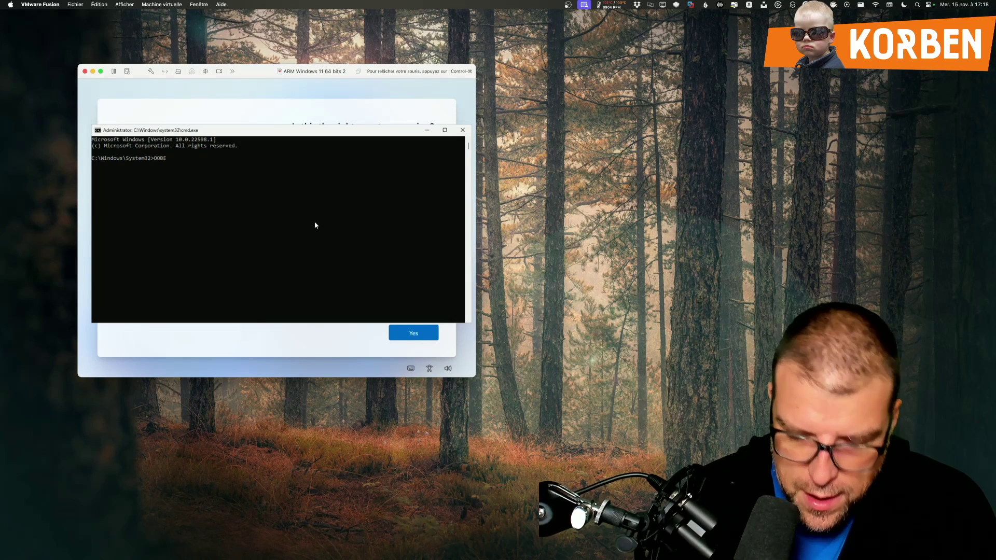
type("\\")
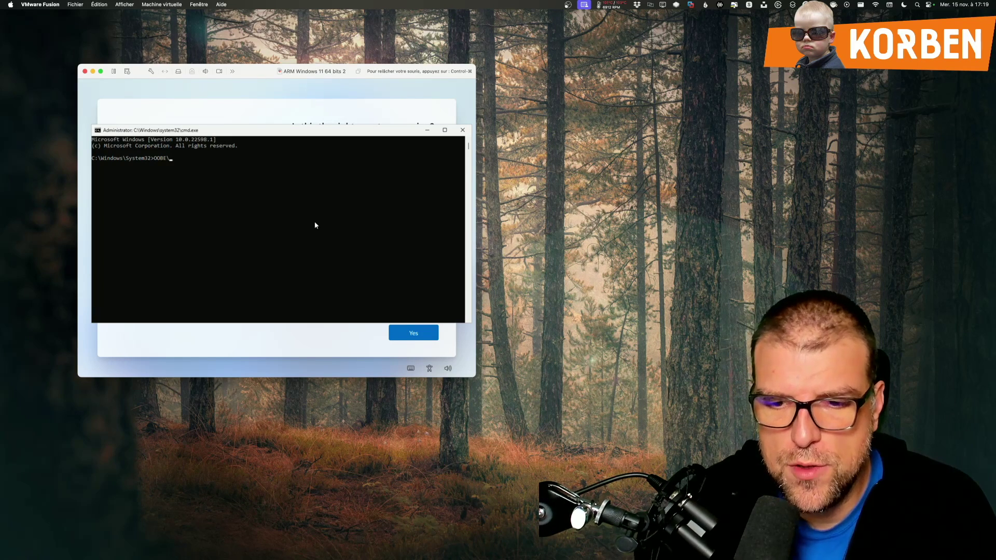
type("BYPASSNRO")
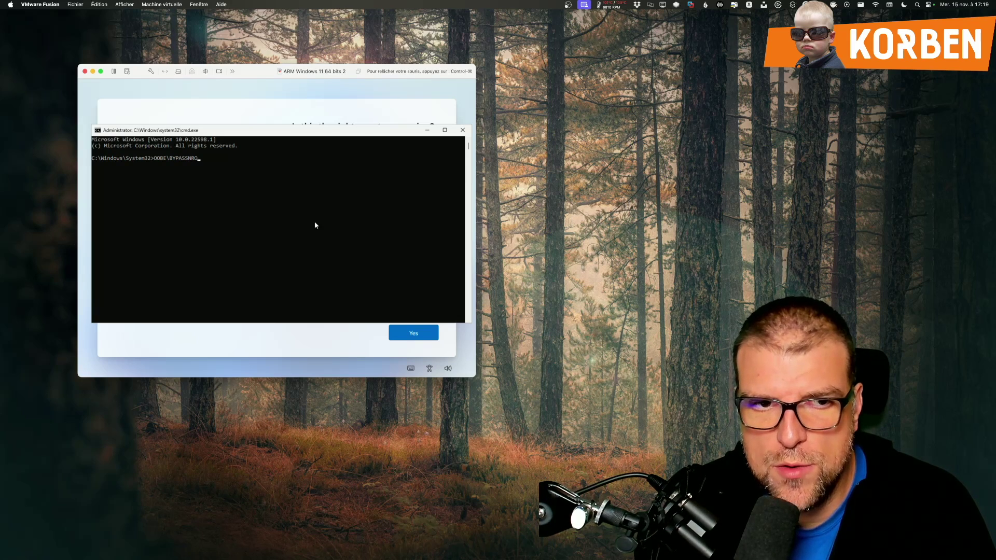
key("Return")
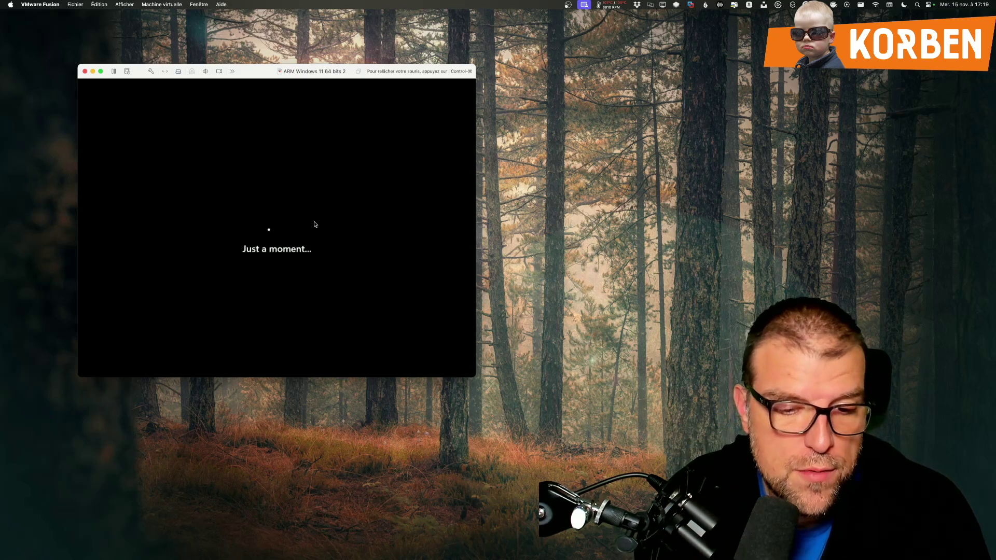
Step: Confirm the country and keyboard, continue with limited setup, and accept the licence agreement
left_click(413, 334)
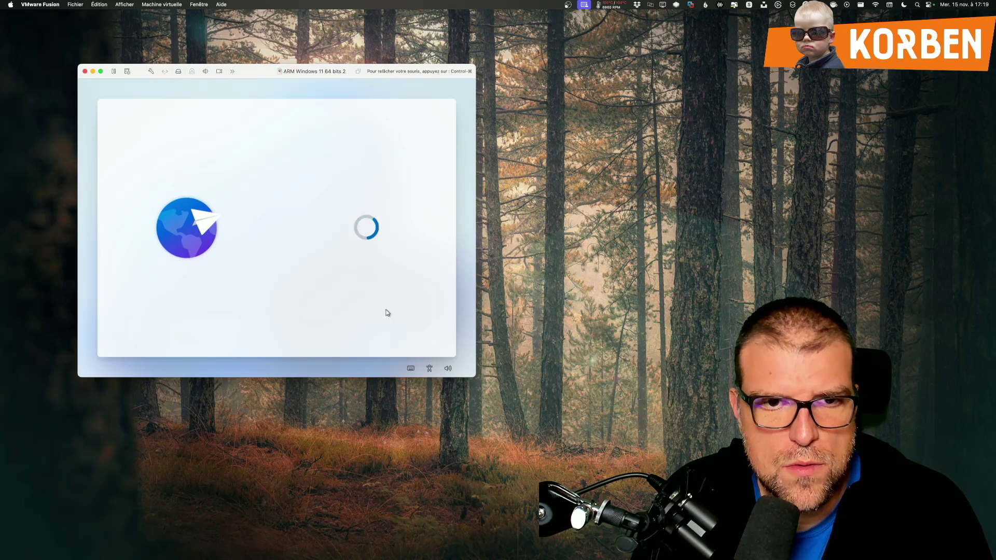
key("Return")
key("Return")
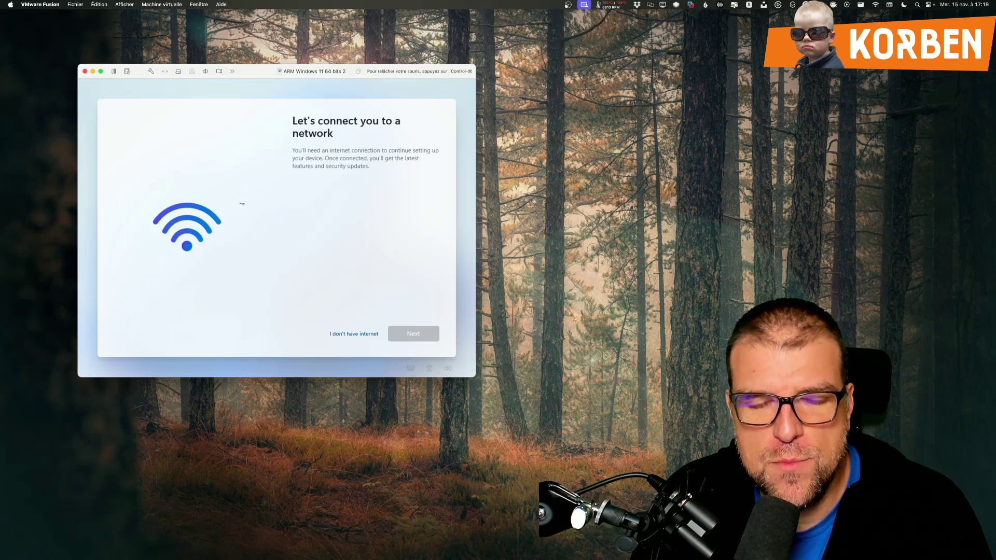
left_click(345, 336)
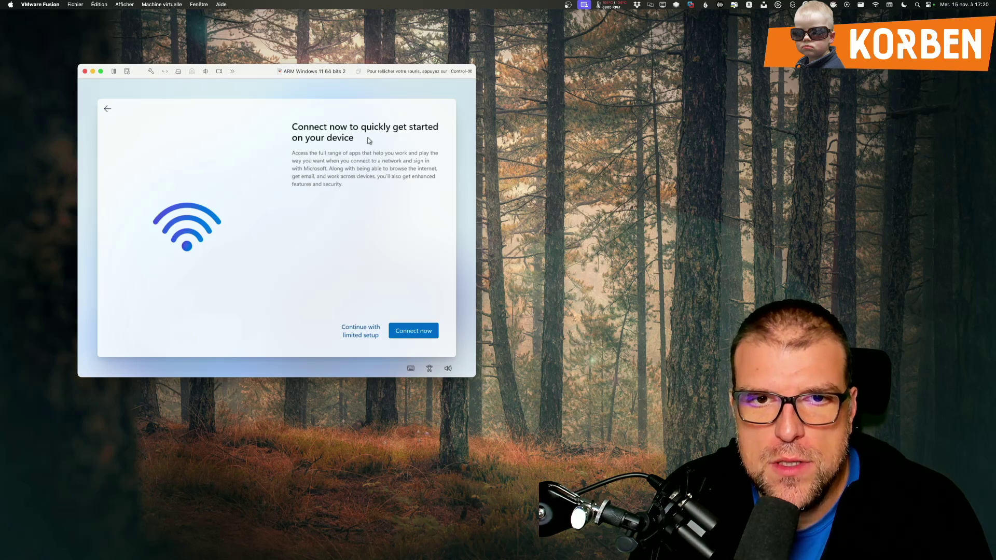
left_click(361, 337)
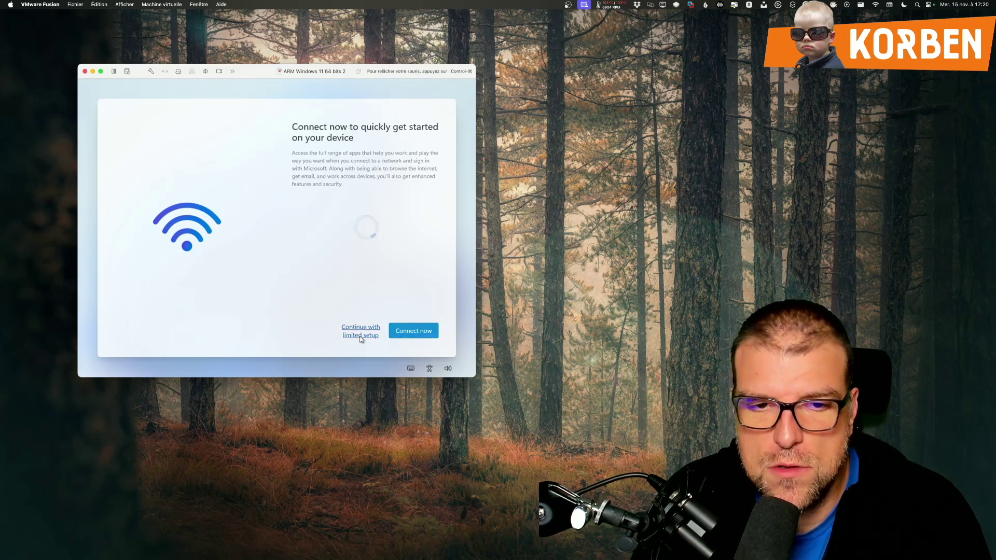
left_click(407, 334)
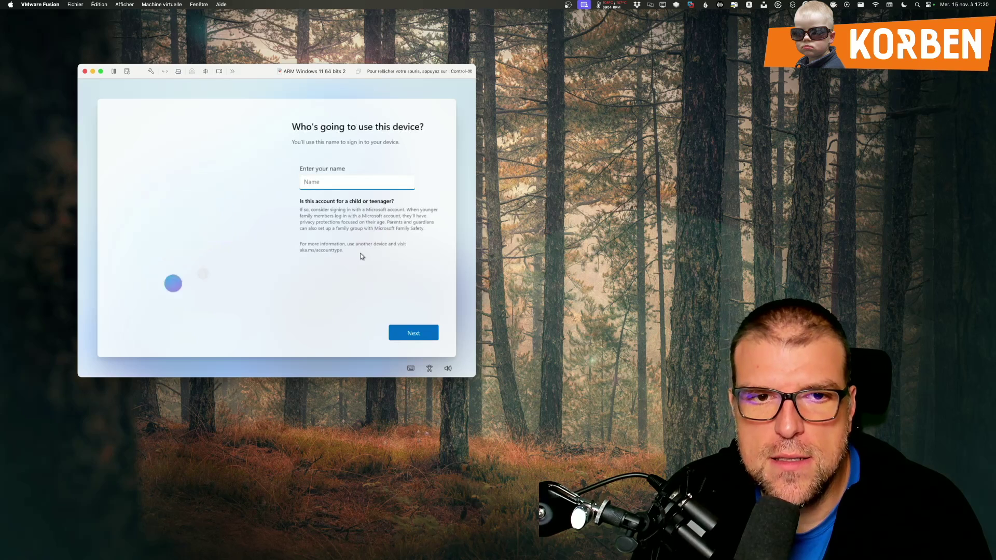
Step: Create a local account with no password and answer the first-pet and birth-city security questions
type("K")
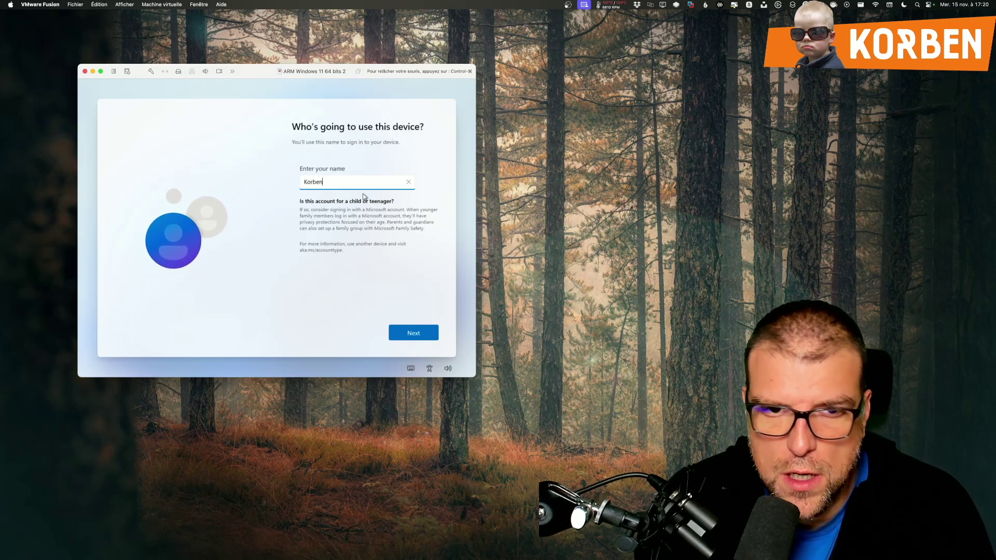
type("orben")
key("Return")
key("Return")
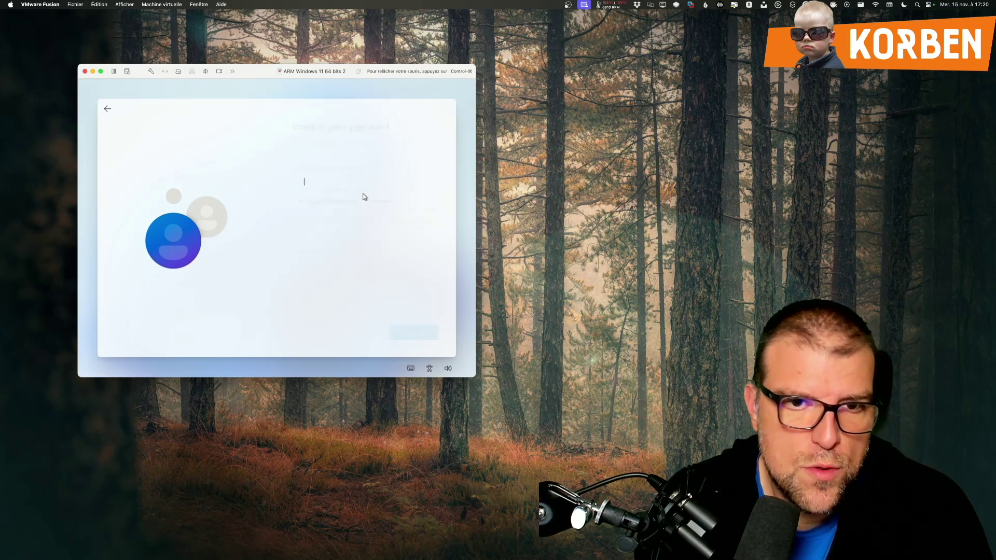
key("Return")
left_click(364, 192)
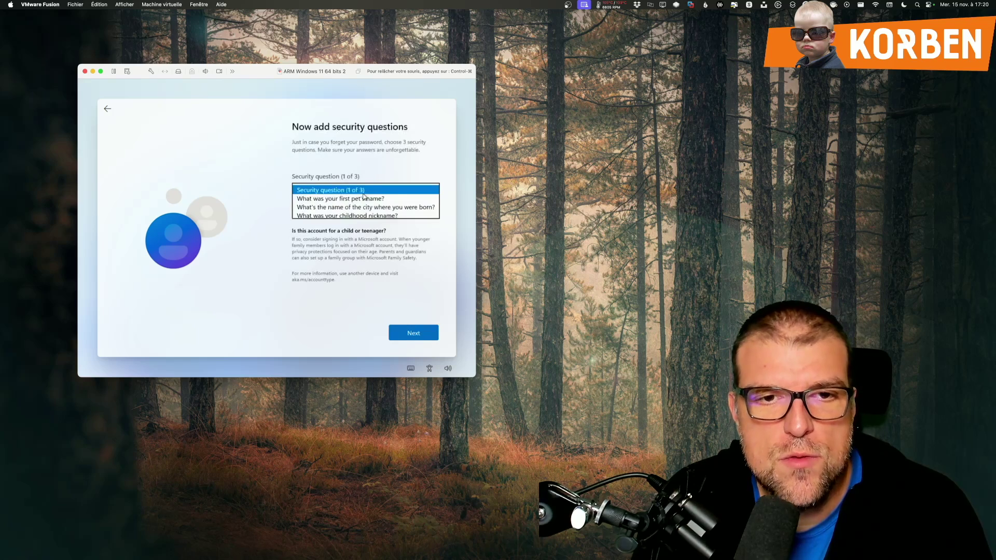
left_click(364, 198)
left_click(365, 216)
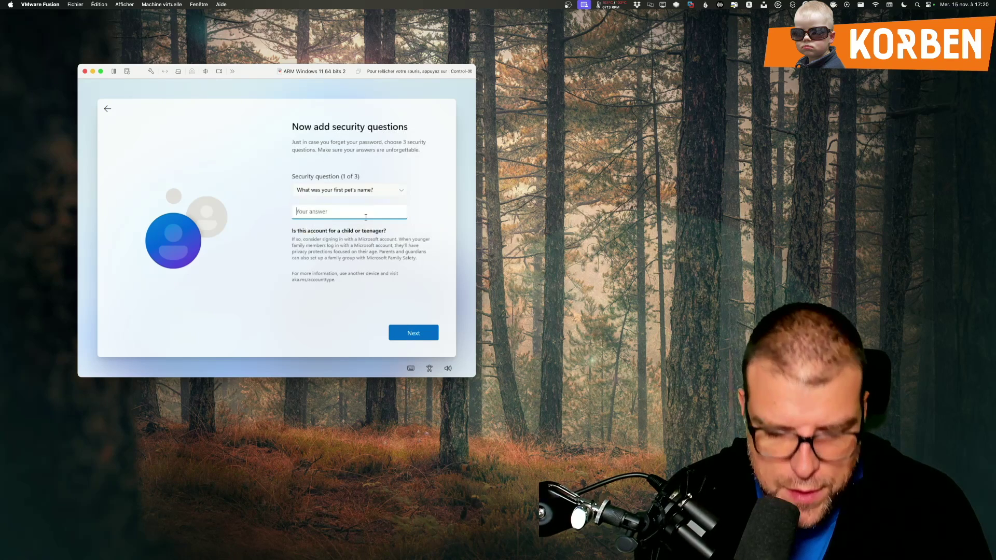
left_click(366, 191)
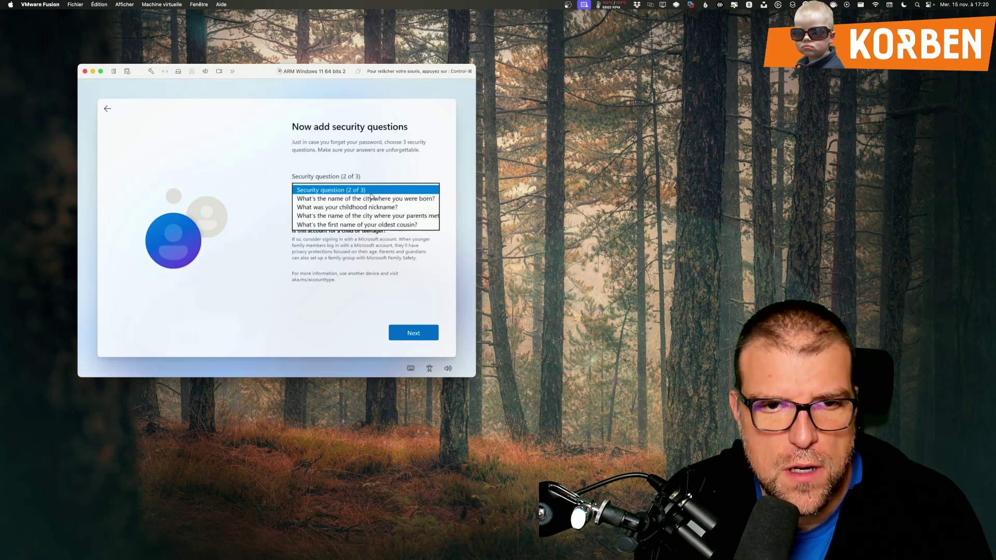
left_click(366, 200)
left_click(368, 214)
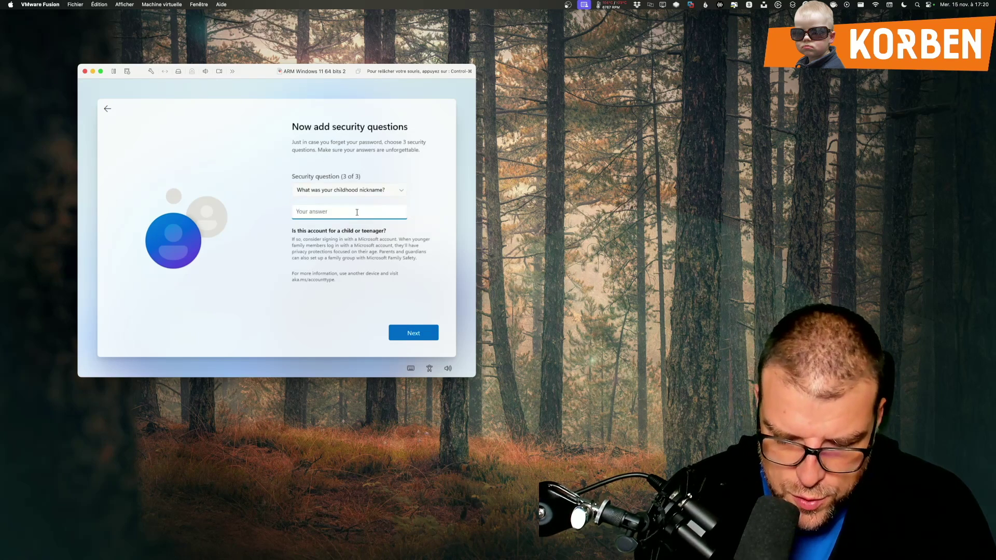
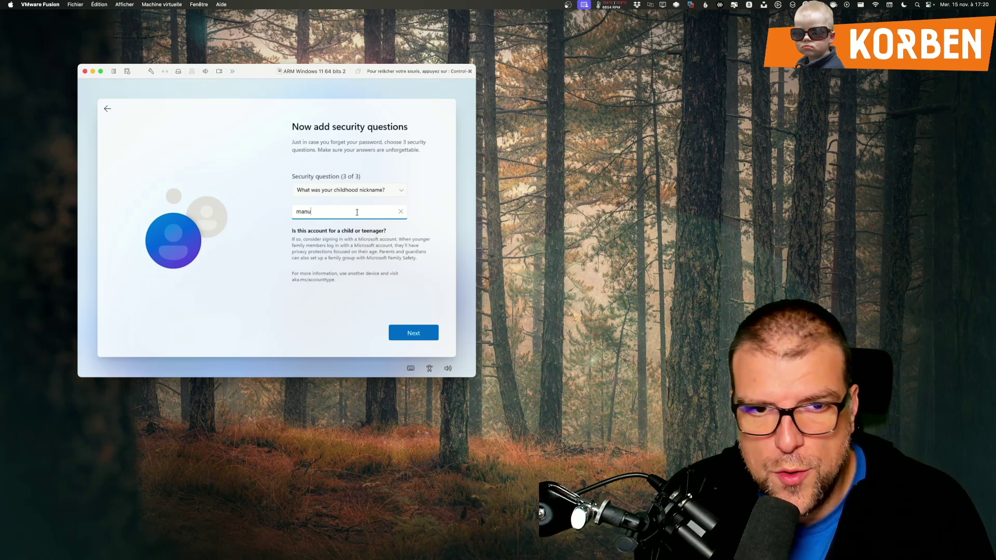
left_click(406, 330)
Step: Decline location, Find my device, optional diagnostics, inking/typing and advertising ID privacy options
left_click(366, 284)
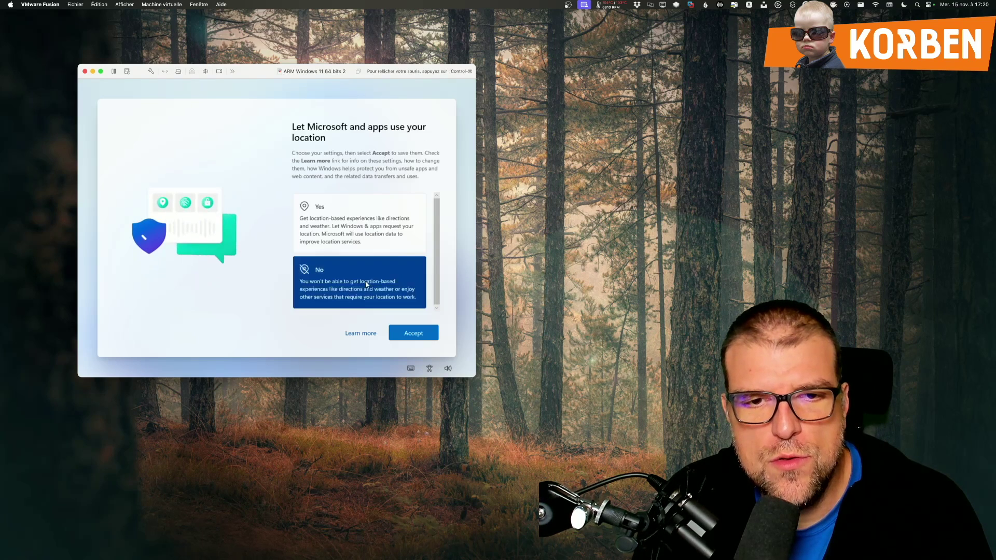
left_click(414, 333)
left_click(363, 275)
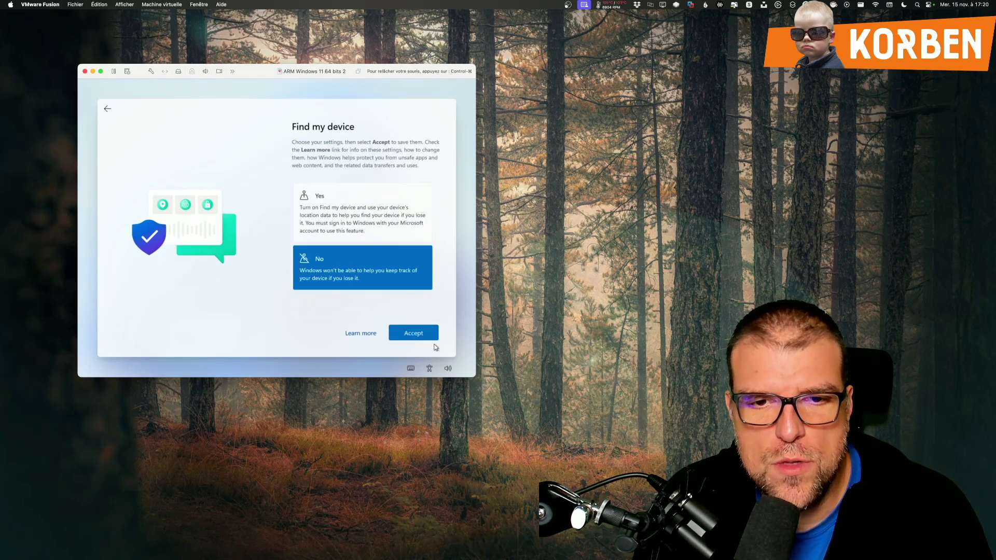
left_click(414, 334)
scroll(347, 289, "down", 3)
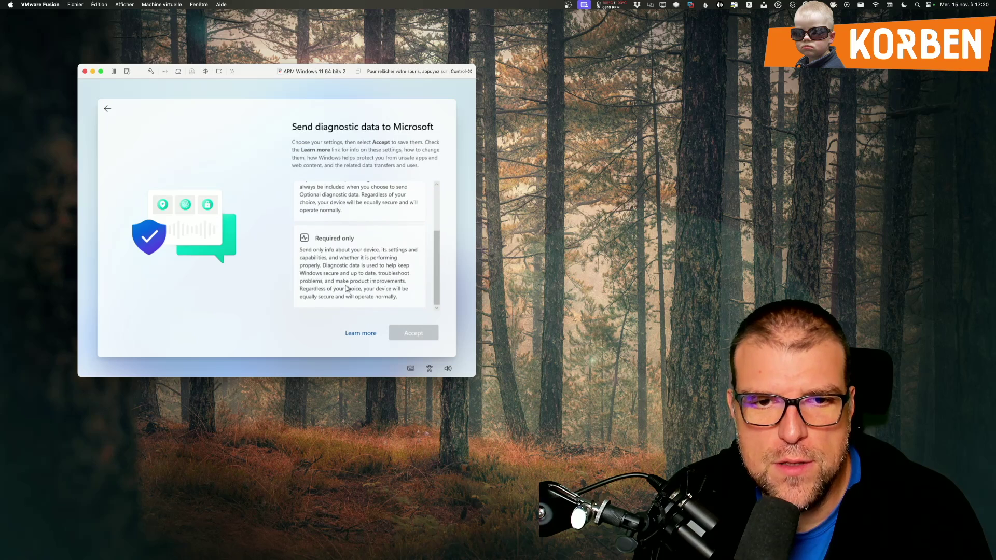
left_click(347, 288)
left_click(413, 333)
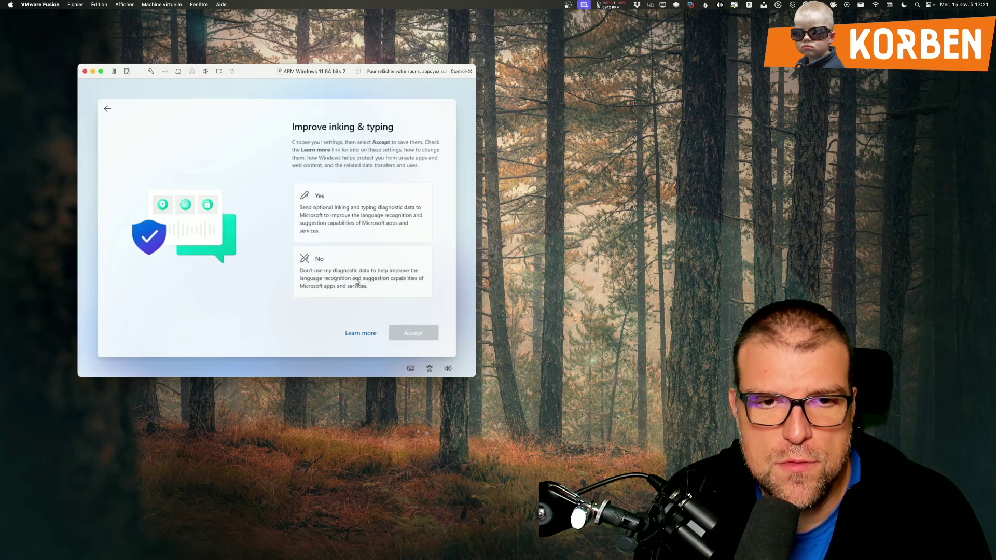
left_click(356, 281)
left_click(414, 333)
left_click(356, 282)
left_click(414, 333)
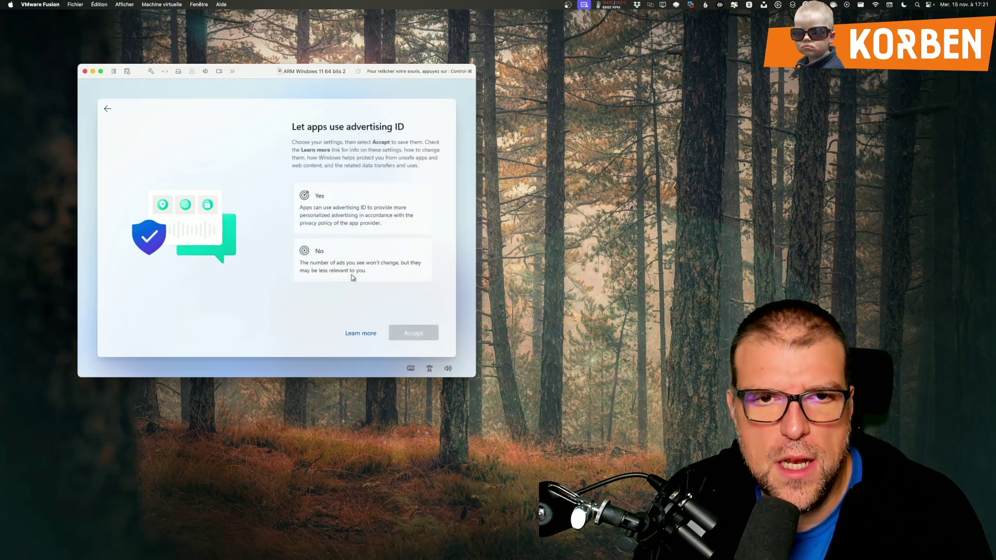
left_click(345, 259)
left_click(403, 334)
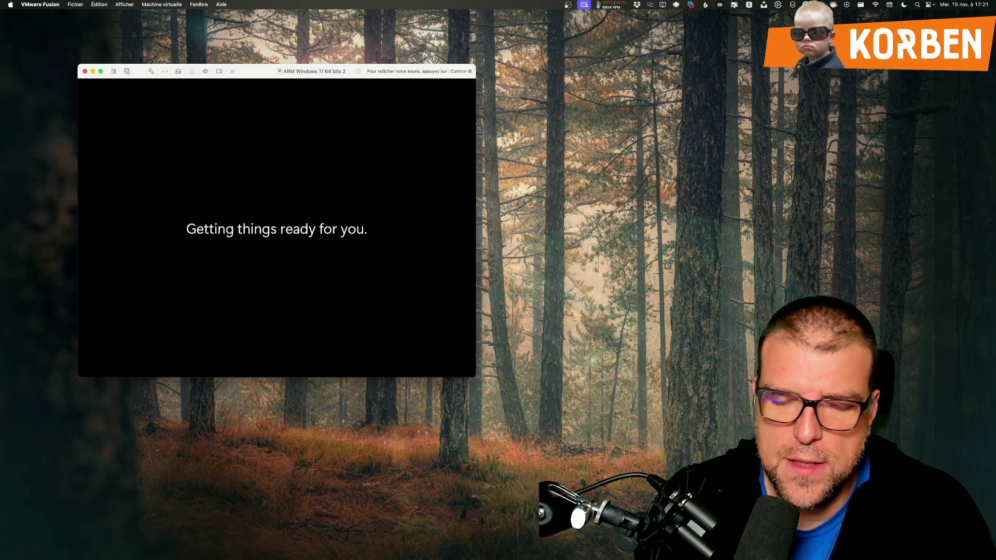
Step: Close the expired-build warning in the VM and dismiss the Start menu to reach the desktop
key("ctrl+super")
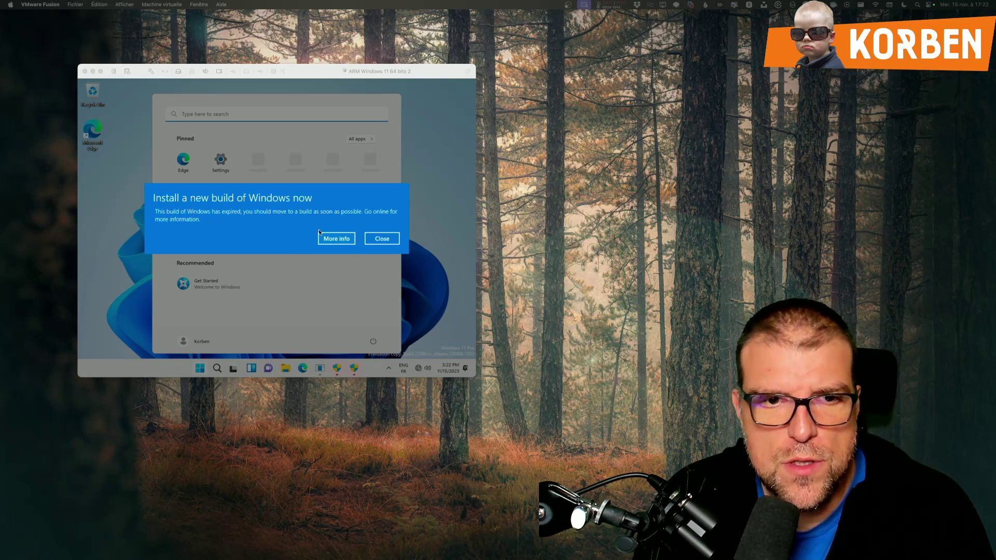
left_click(234, 216)
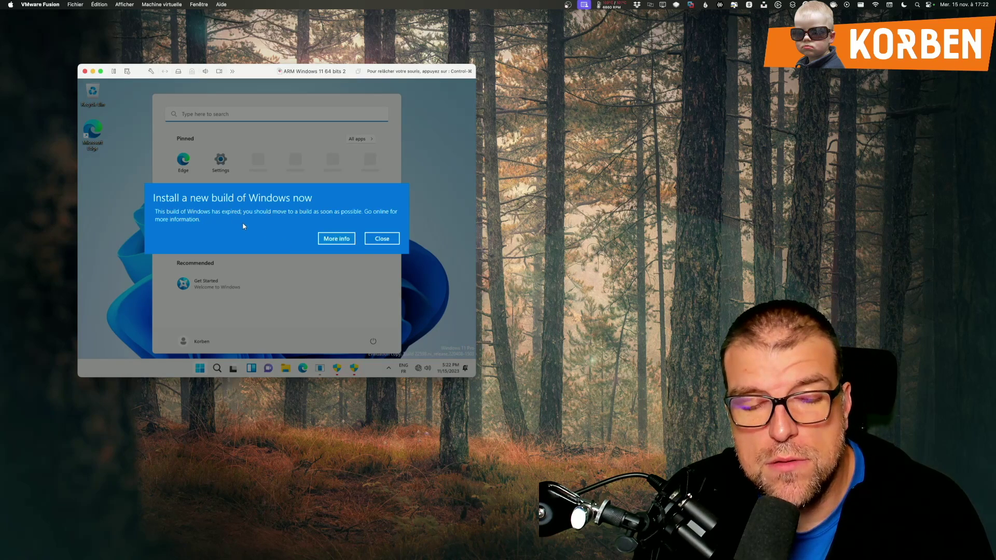
left_click(372, 241)
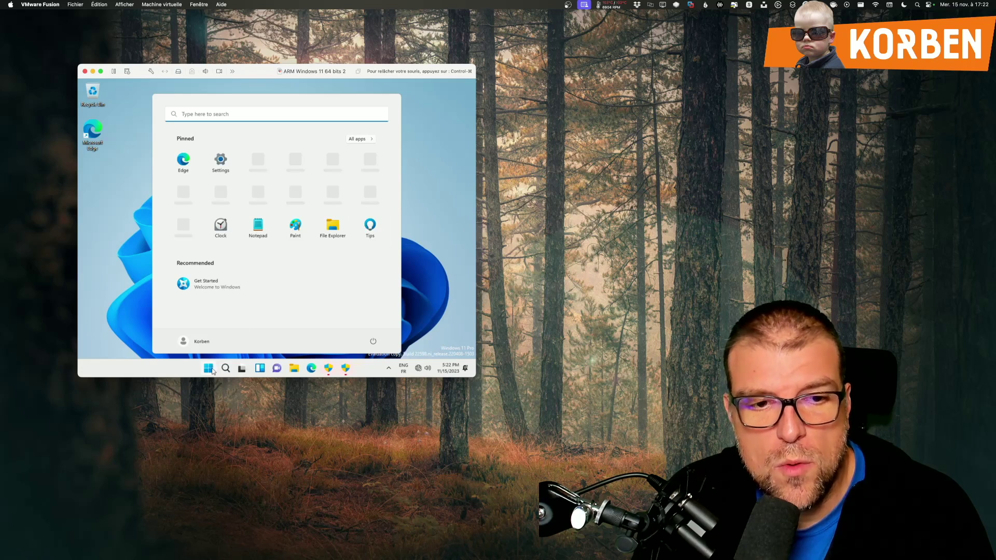
left_click(209, 370)
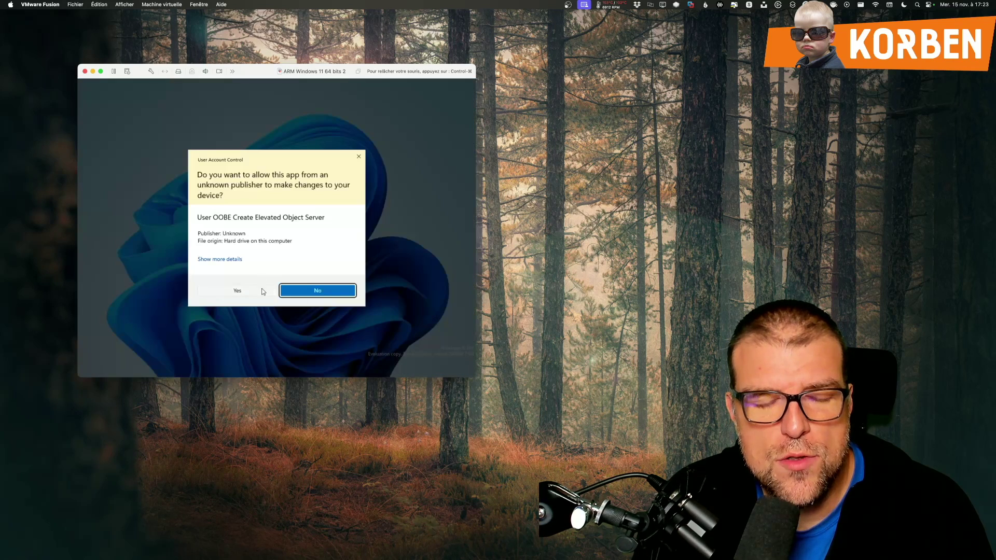
Step: Approve the pending Windows elevation request and check the network and sound quick settings
left_click(262, 291)
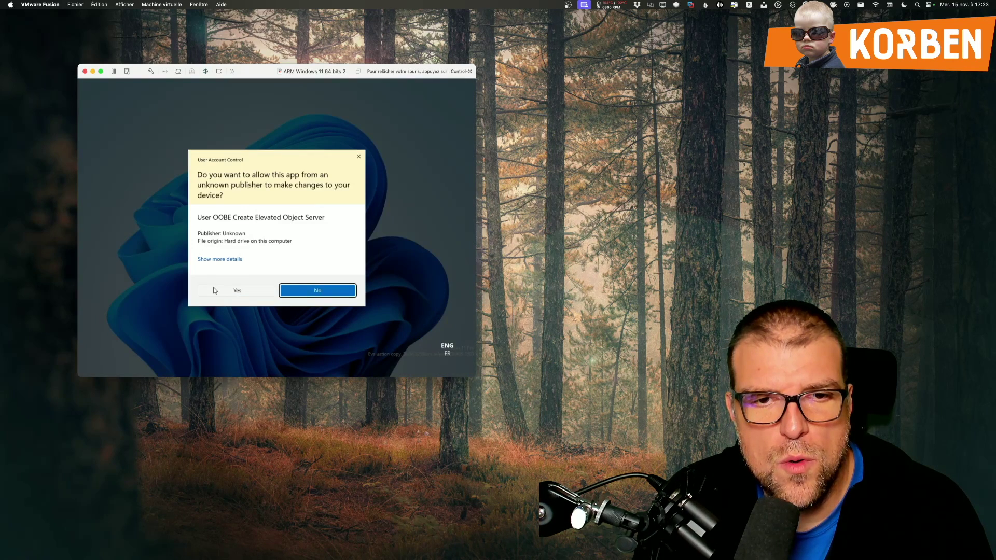
left_click(214, 290)
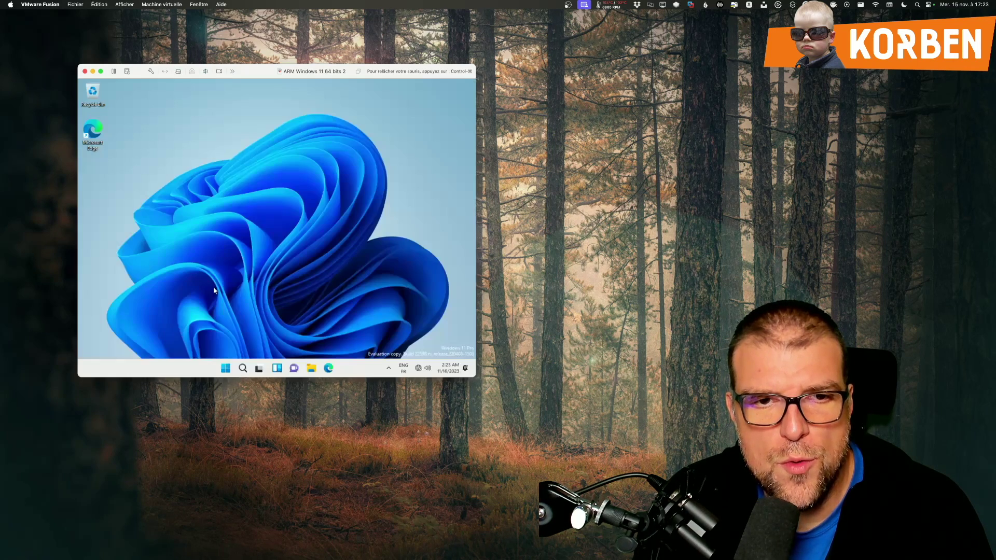
left_click(419, 369)
left_click(419, 369)
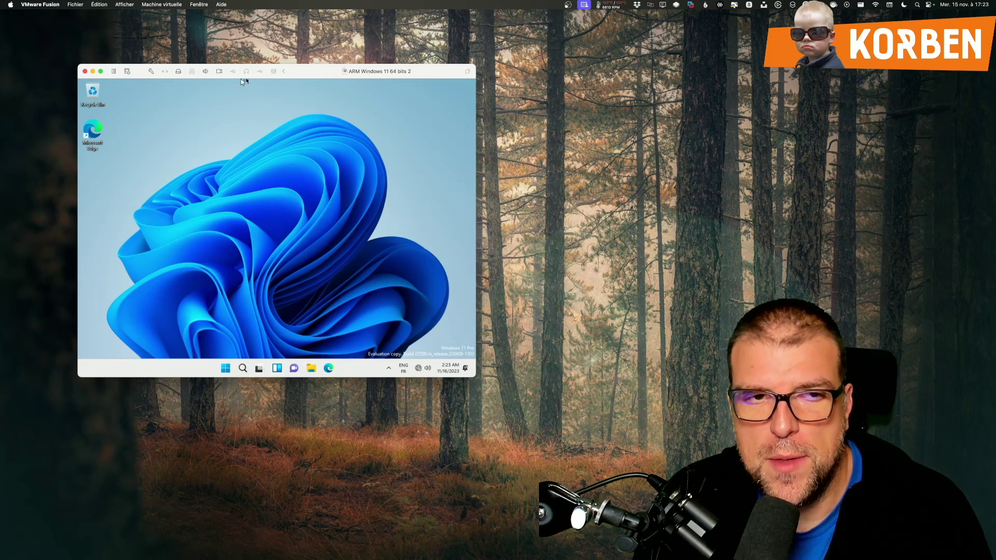
Step: Request a VMware Tools update via Machine virtuelle, then open the Windows Start menu
left_click(161, 4)
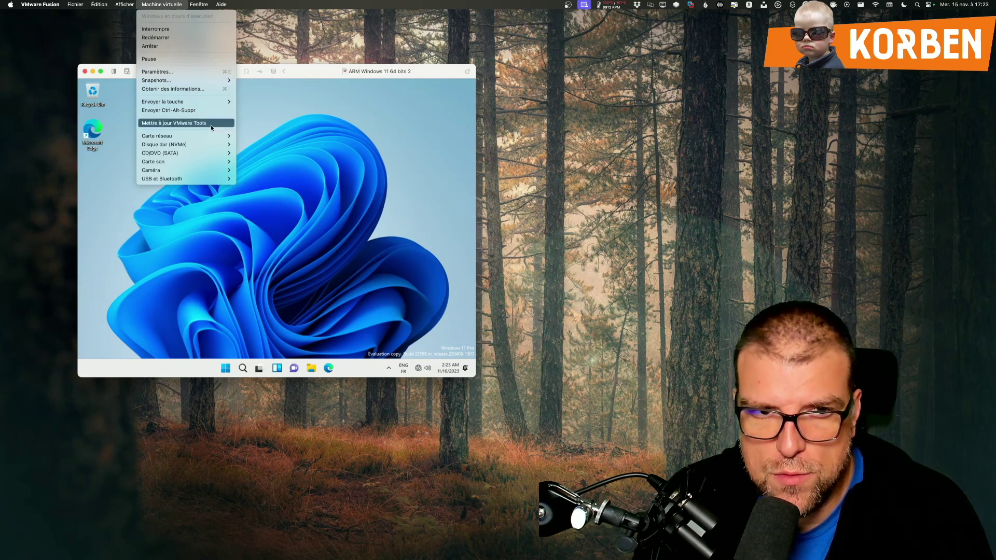
left_click(329, 148)
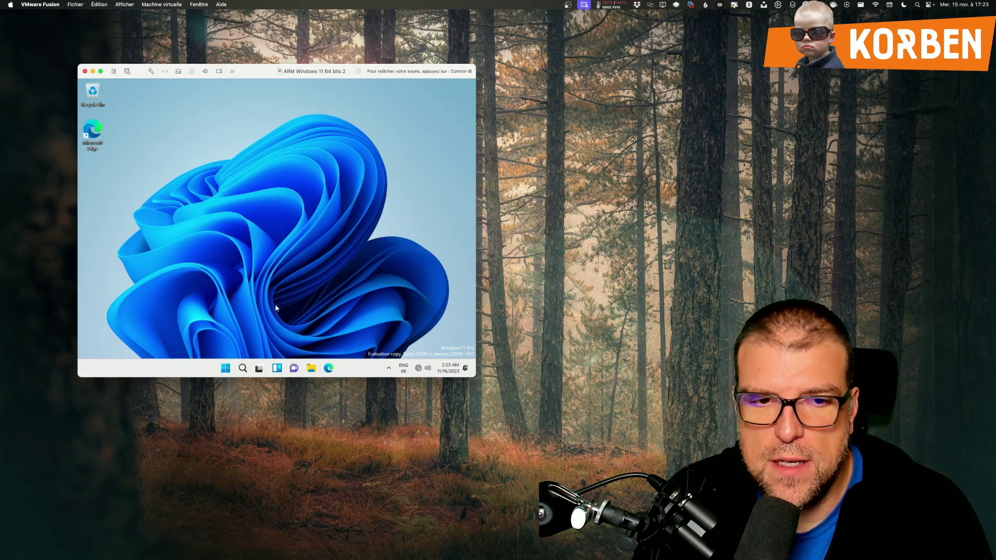
left_click(226, 367)
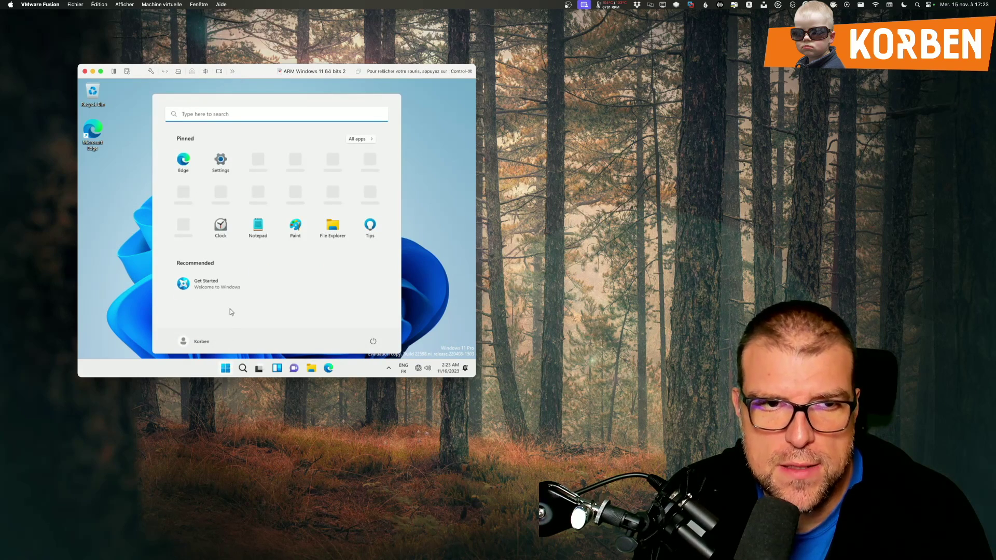
Step: Search 'Powershell' in Start and launch it as administrator, approving the UAC prompt
left_click(203, 112)
type("Powershg")
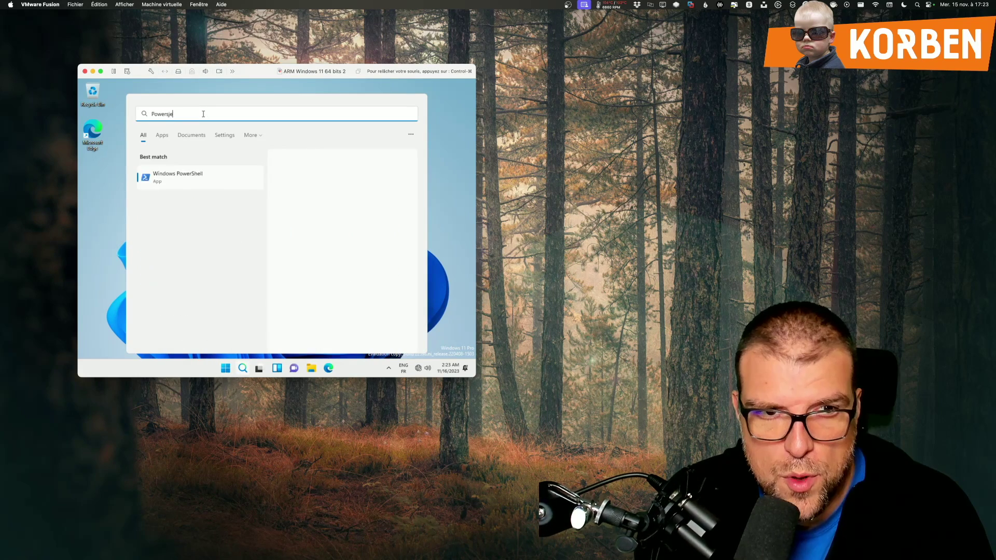
key("BackSpace")
type("ell")
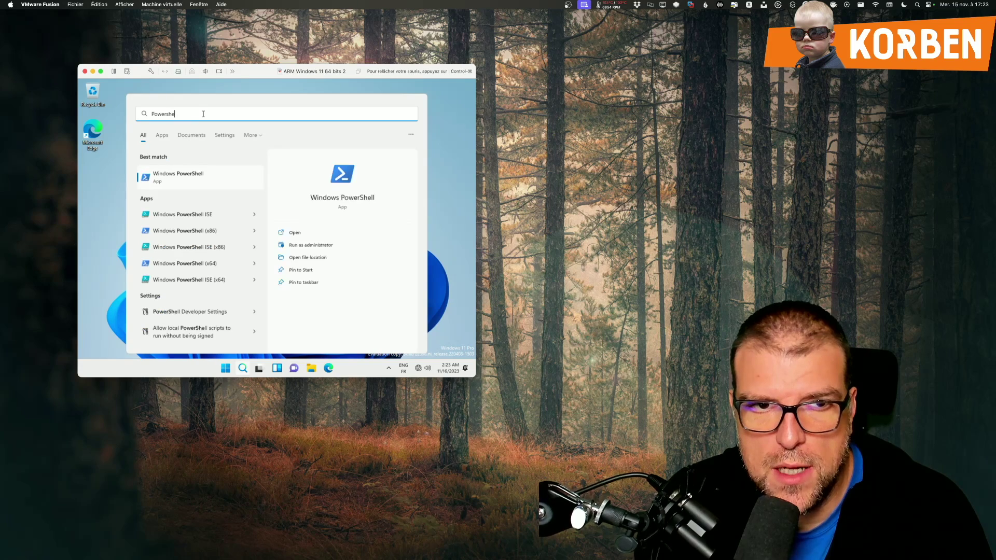
left_click(307, 246)
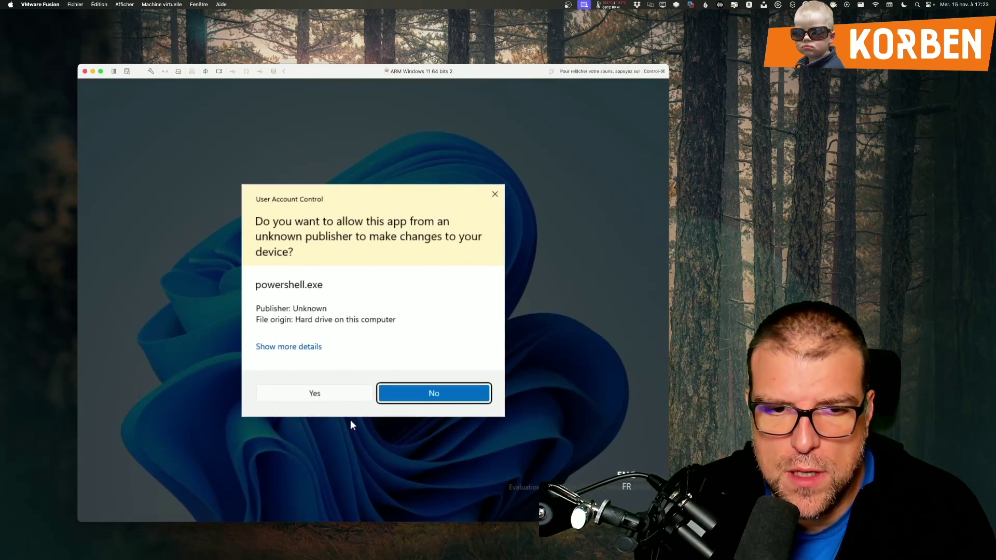
left_click(333, 398)
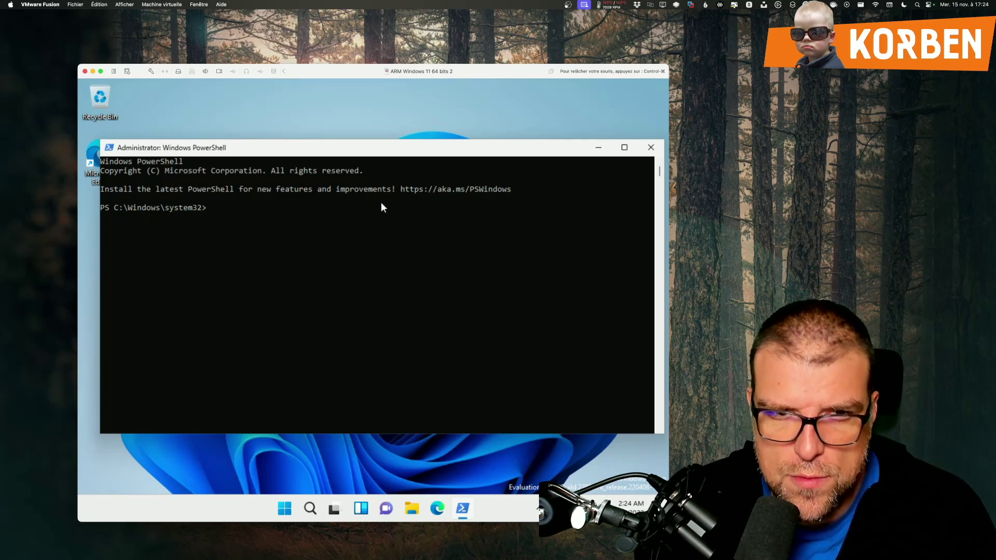
Step: Run Set-ExecutionPolicy RemoteSigned, answer A (Yes to All), and close PowerShell
type("Set-Executio")
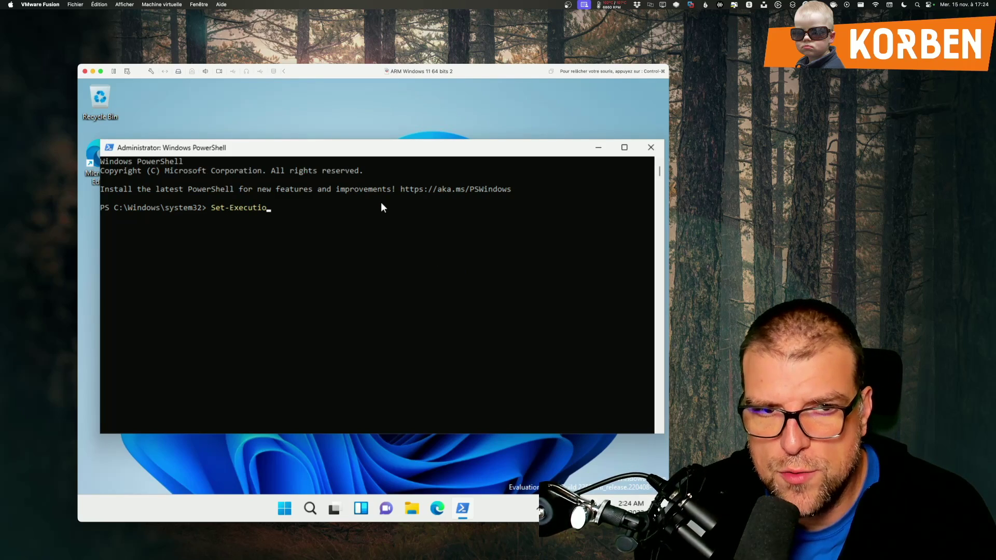
key("Tab")
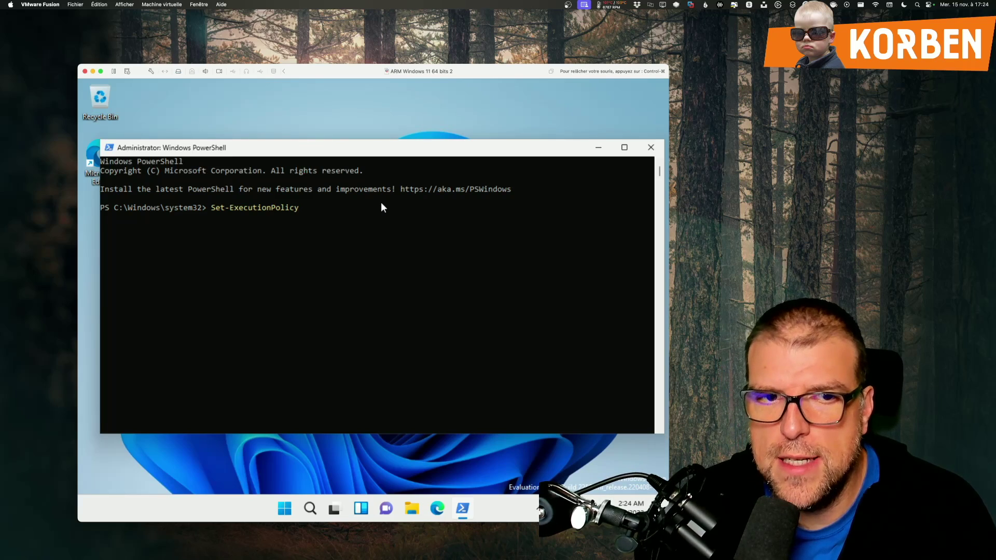
type("RemoteSi")
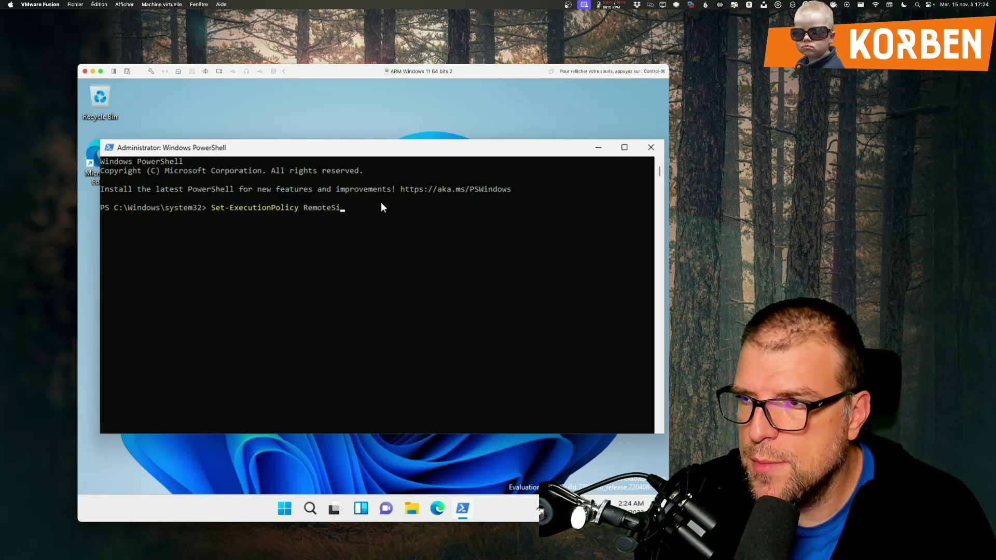
key("Tab")
key("Return")
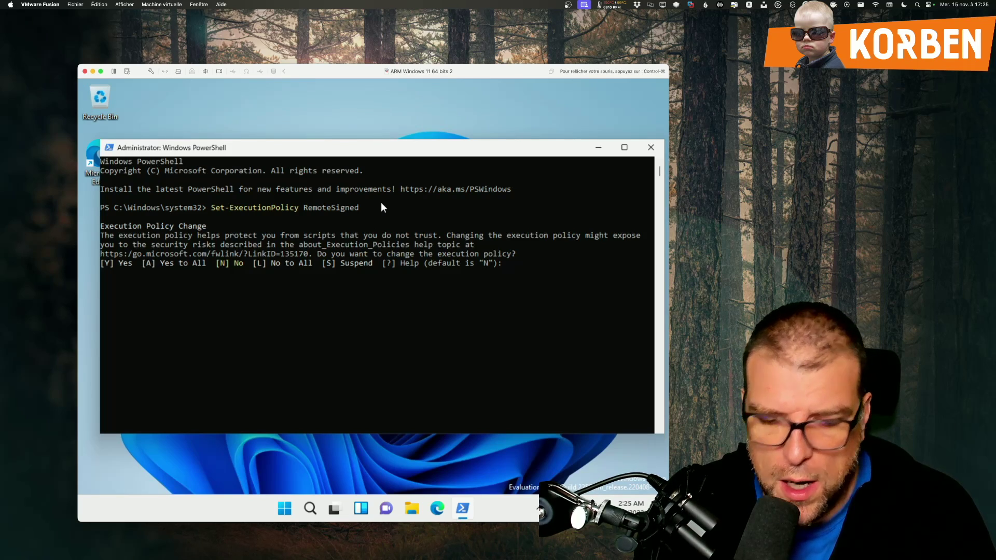
type("A")
key("Return")
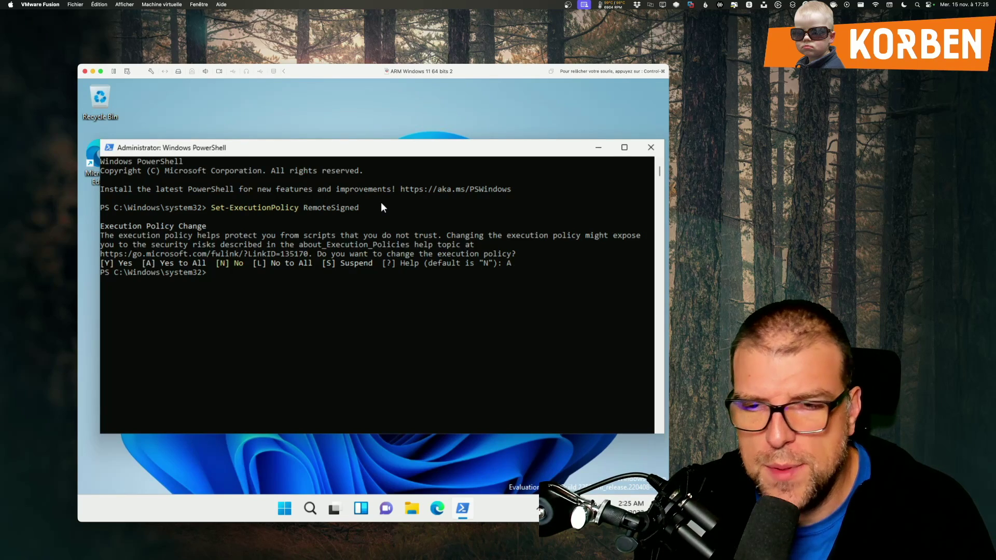
left_click(651, 148)
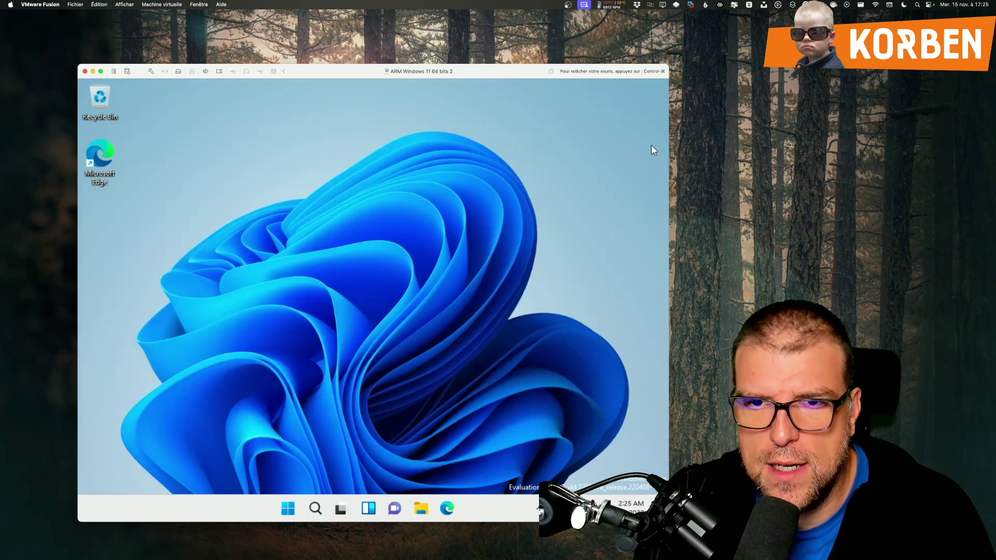
Step: Mount the VMware Tools disc via Mettre à jour VMware Tools and run its setup.exe as administrator
left_click(147, 6)
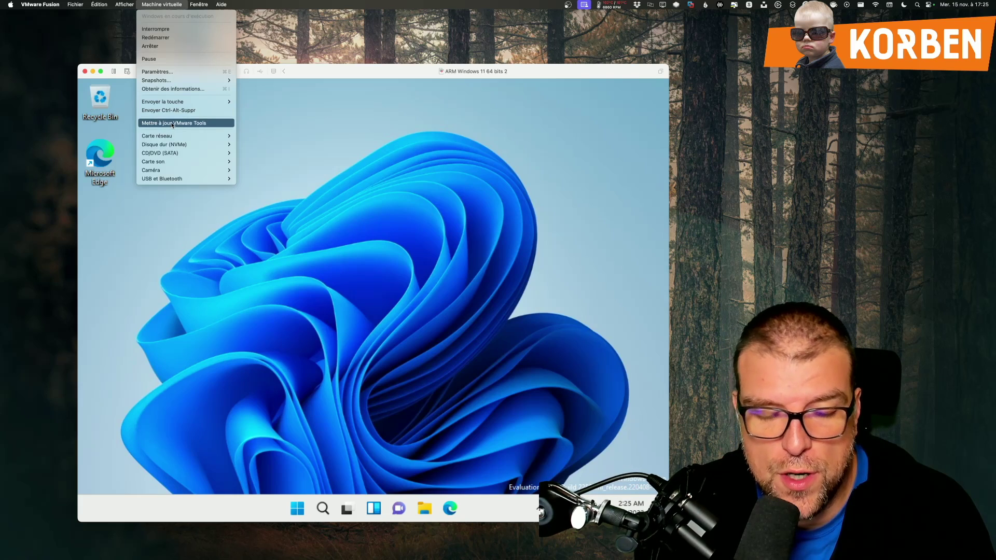
left_click(172, 123)
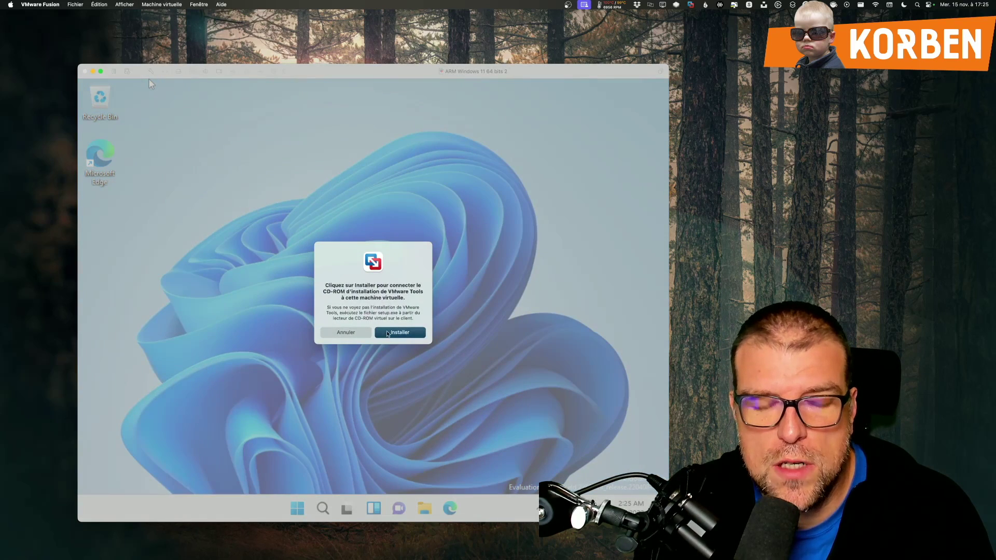
left_click(388, 333)
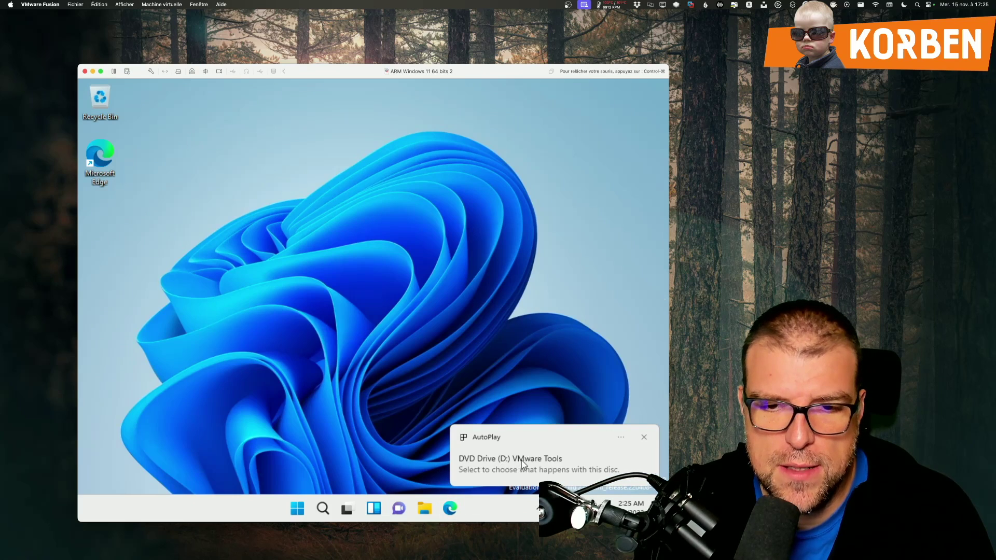
left_click(522, 463)
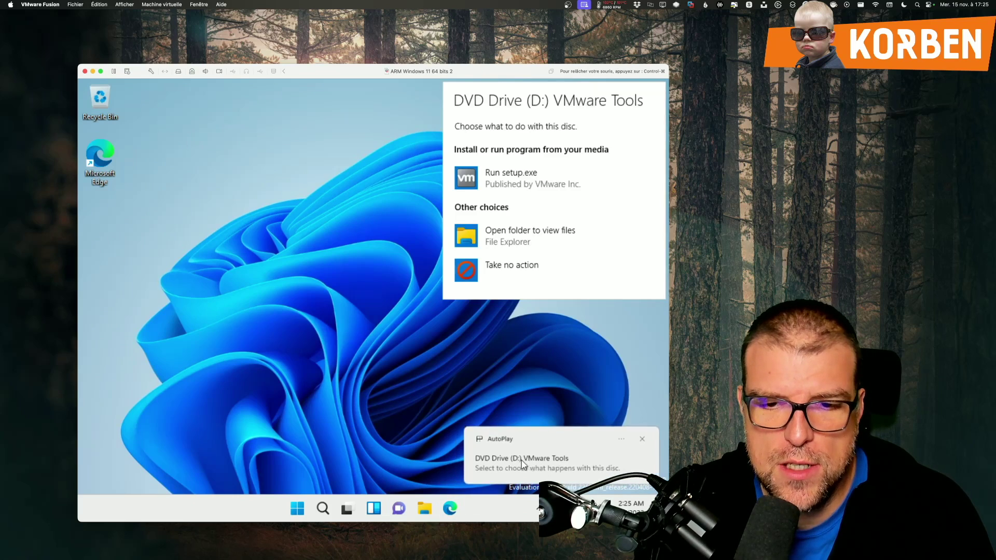
left_click(500, 177)
left_click(335, 389)
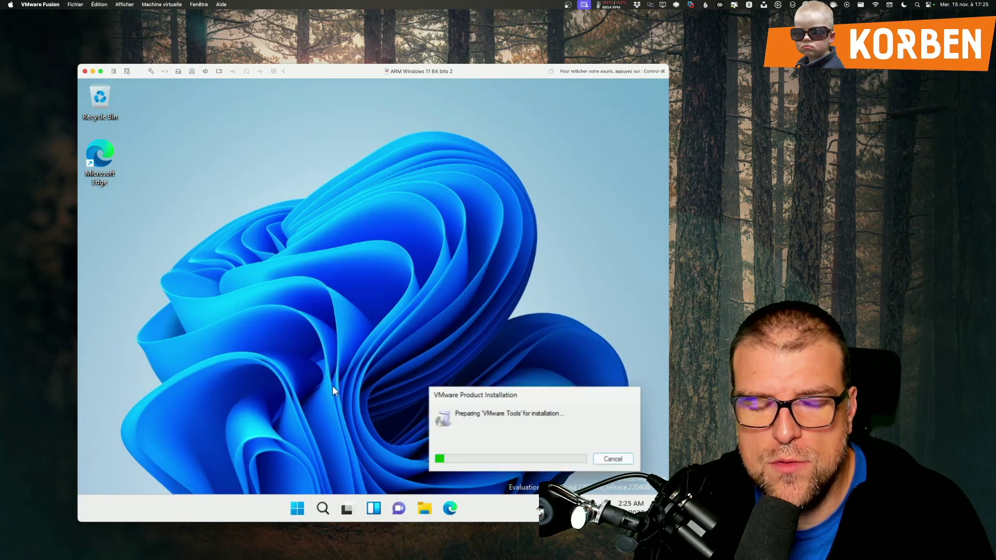
left_click(421, 78)
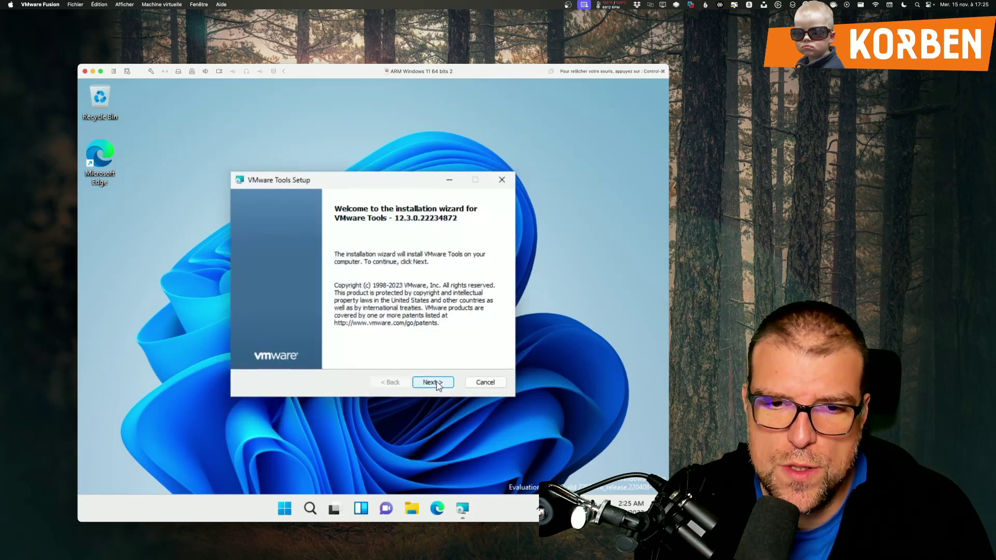
Step: Install VMware Tools with the Typical setup type, finish the wizard, and restart the Windows guest
left_click(438, 383)
left_click(436, 382)
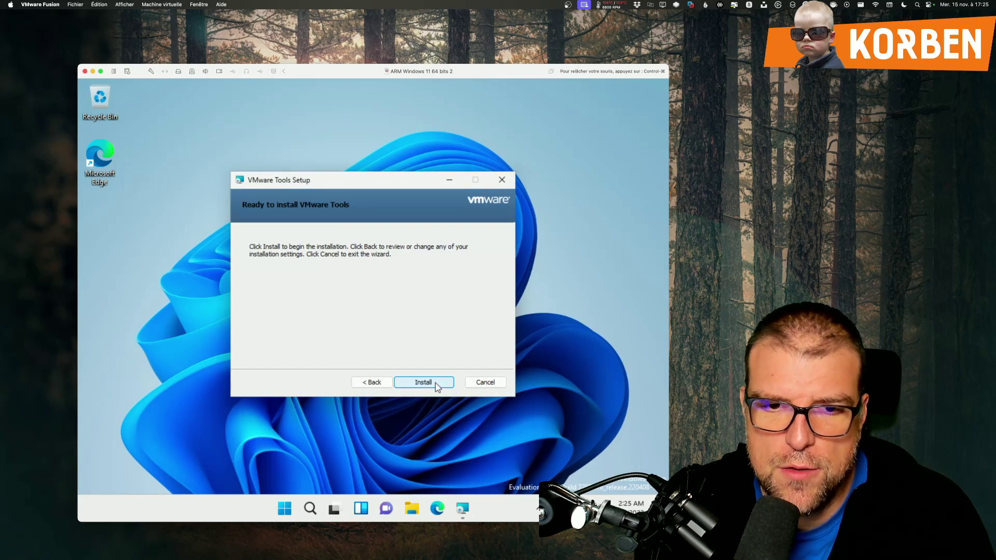
left_click(435, 384)
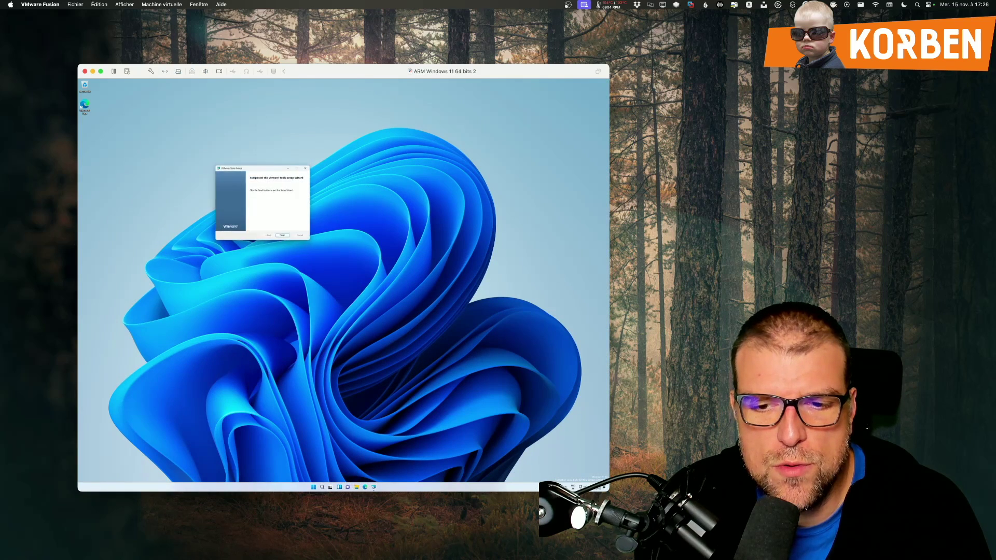
left_click(301, 235)
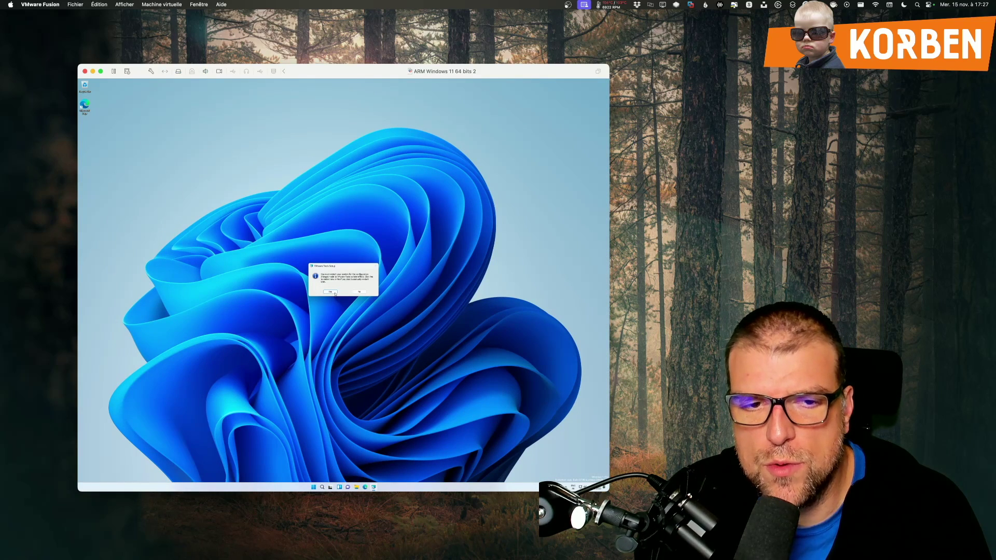
left_click(334, 293)
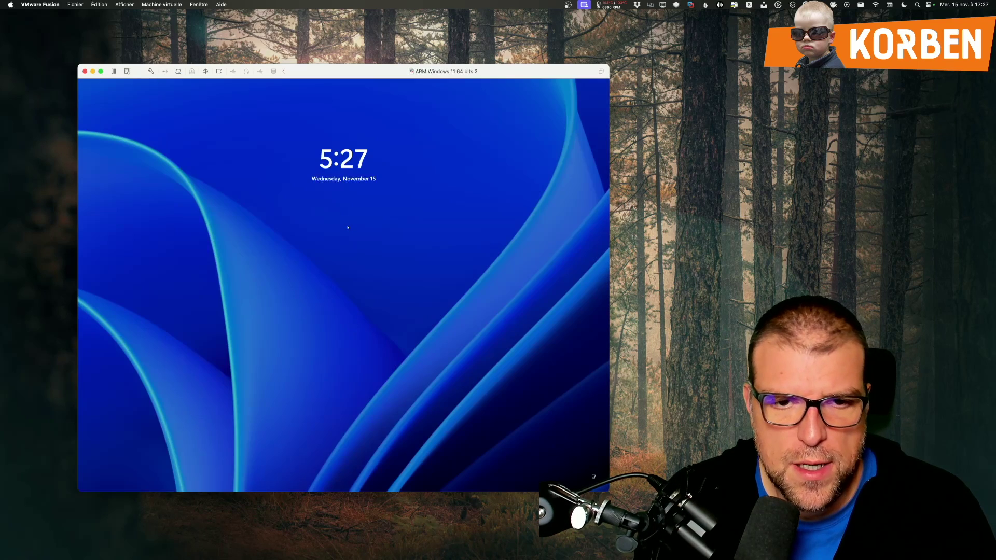
Step: Sign in to the restarted Windows guest with the account password and close the expired-build notice
left_click(347, 227)
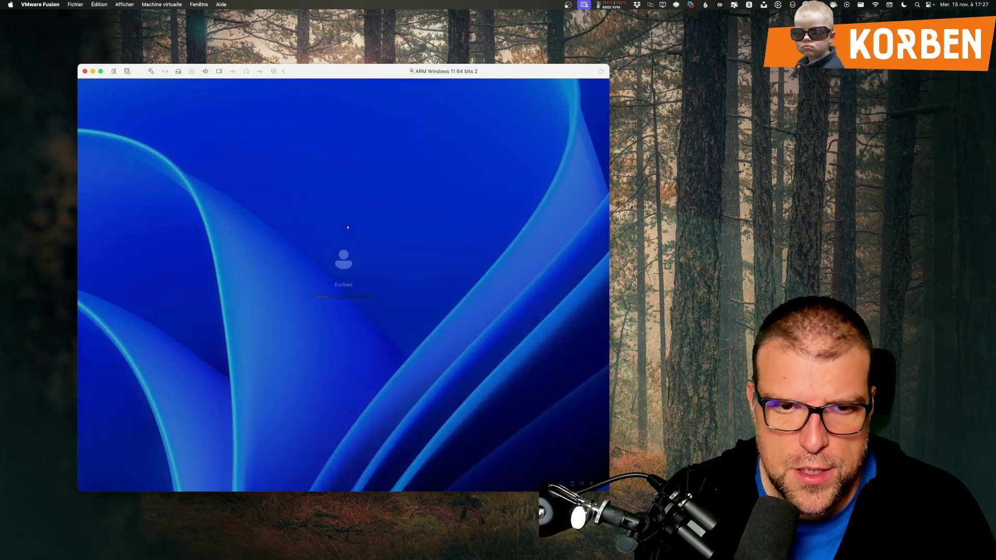
type("••••")
key("Return")
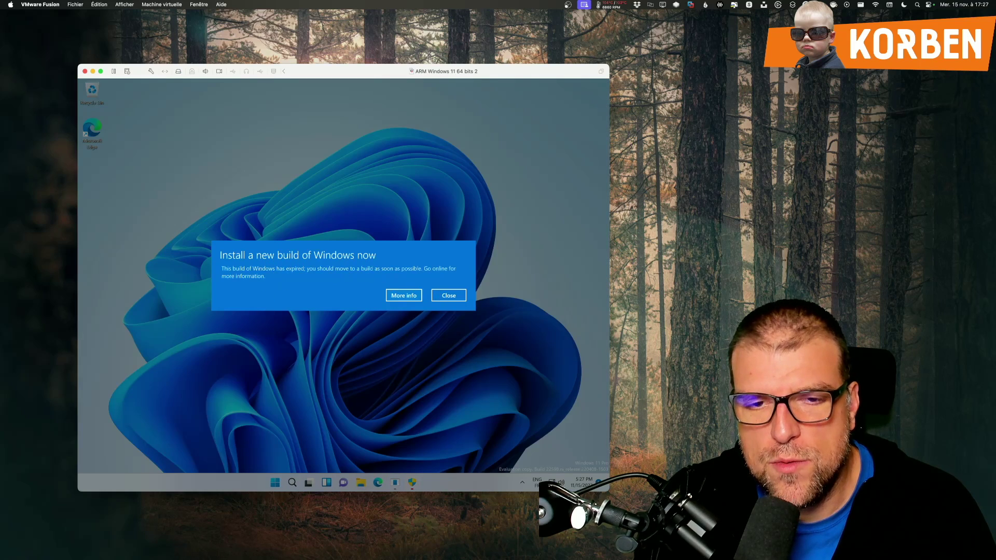
left_click(448, 296)
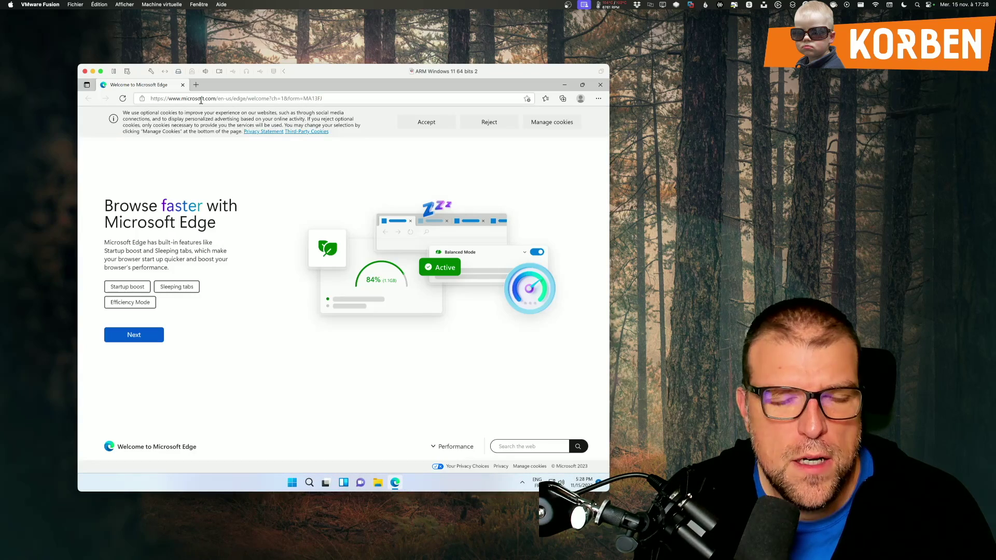
Step: Load korben.info in Edge, dismiss its cookie and translate popups, then close Edge
left_click(202, 99)
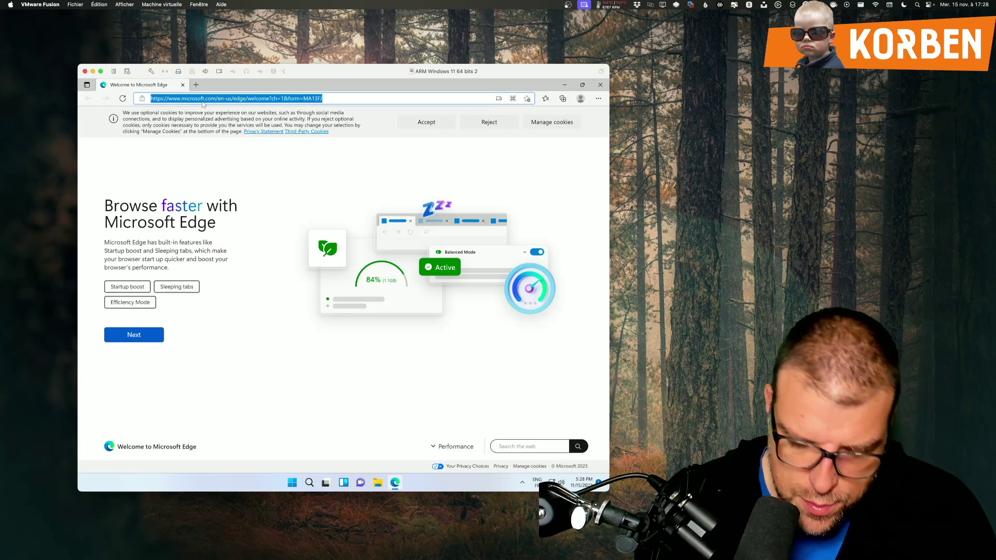
type("korben.info")
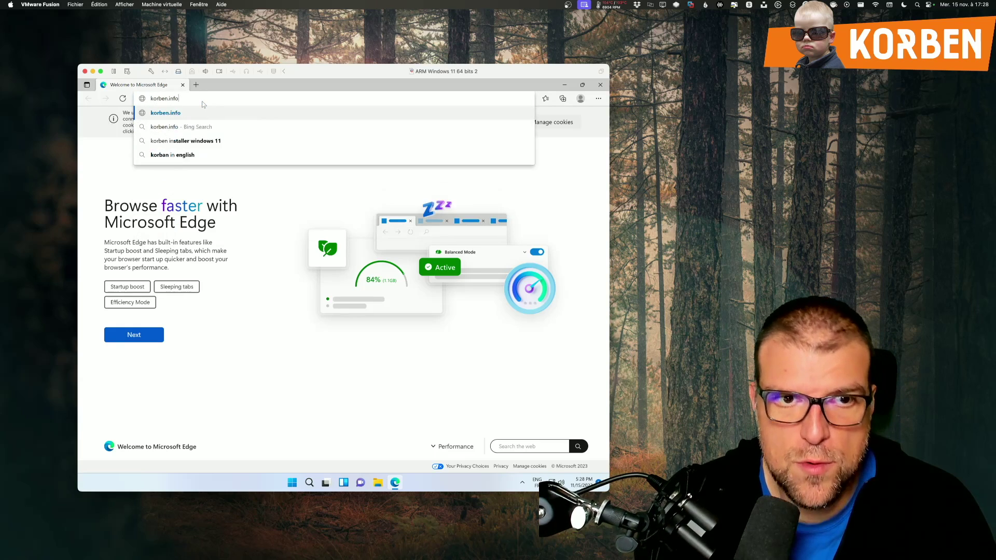
key("Return")
left_click(564, 408)
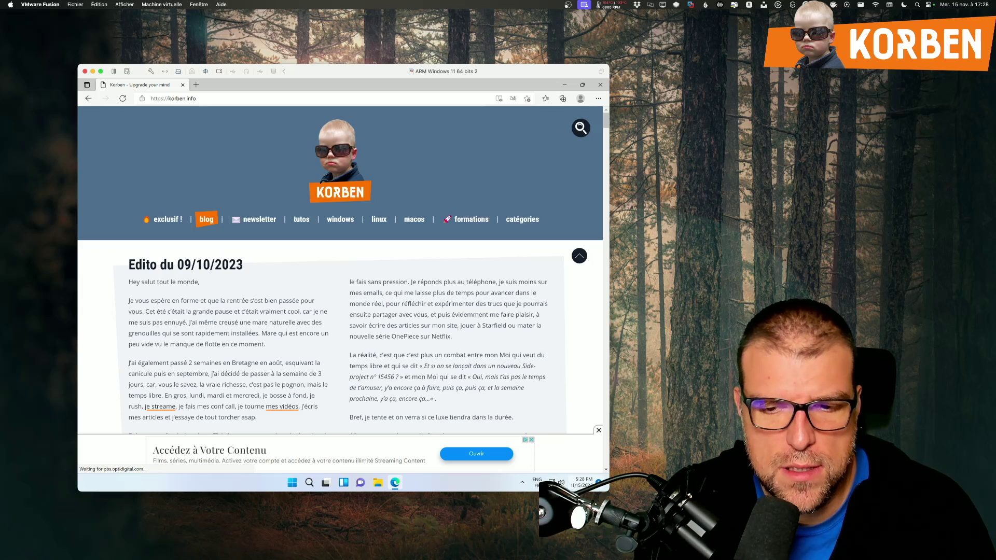
left_click(600, 85)
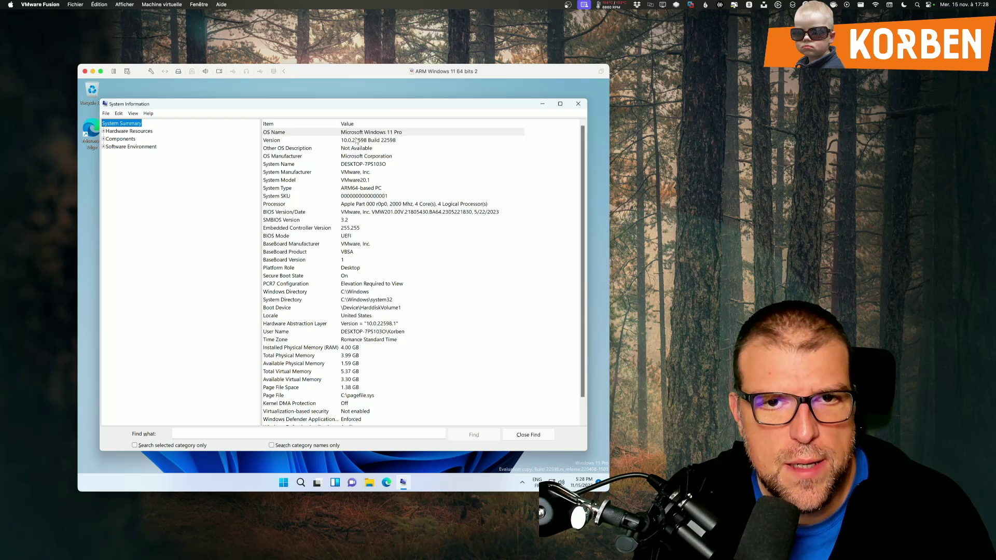
Step: Check the OS Name and the ARM64-based System Type entries in System Information
left_click(355, 133)
left_click(370, 189)
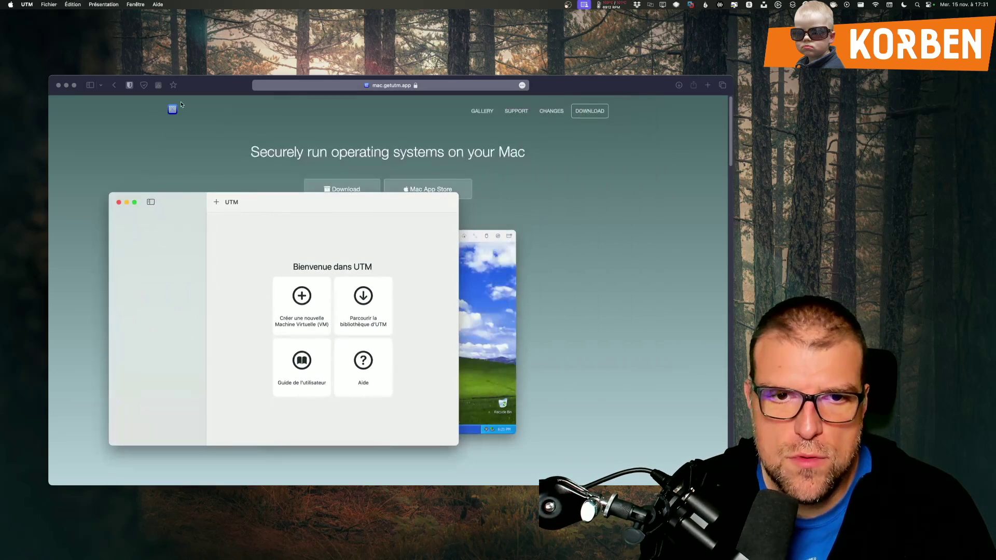
Step: Minimize Safari, move the UTM window to the top-left and start a new virtual machine
left_click(66, 86)
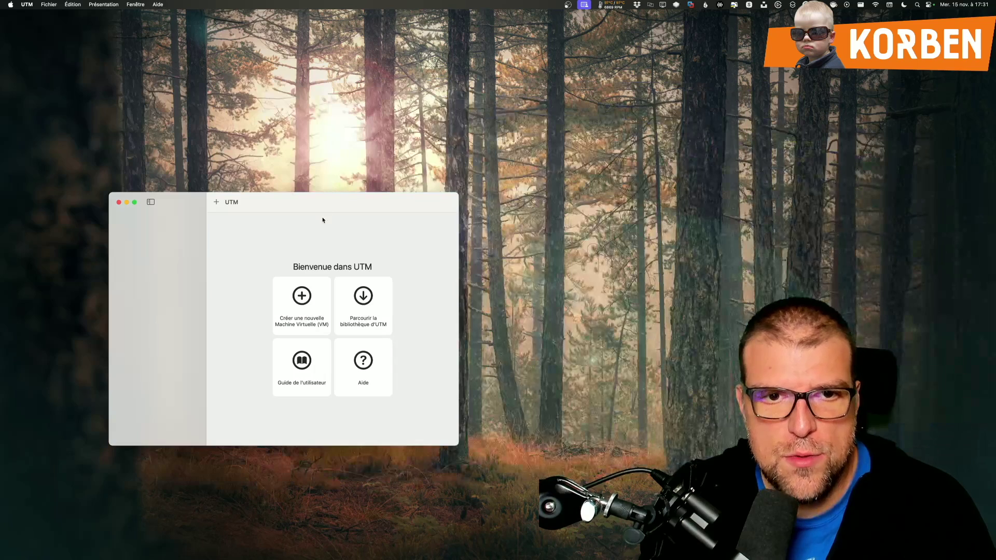
left_click_drag(303, 206, 297, 75)
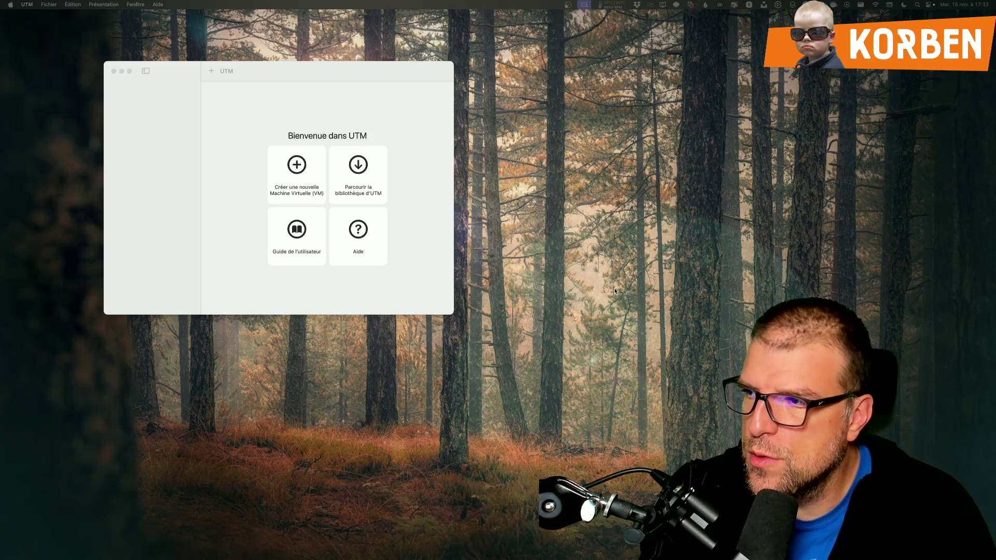
left_click(441, 187)
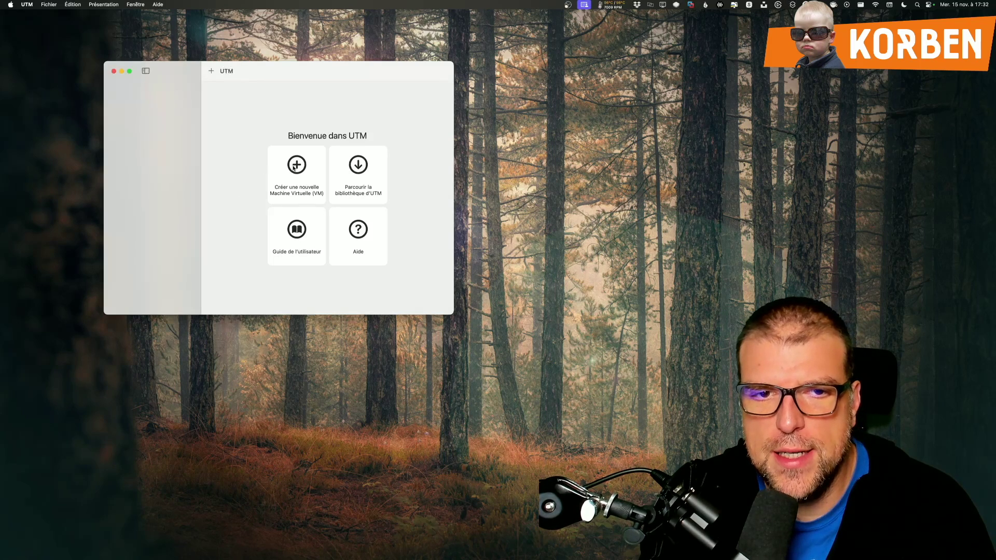
left_click(294, 167)
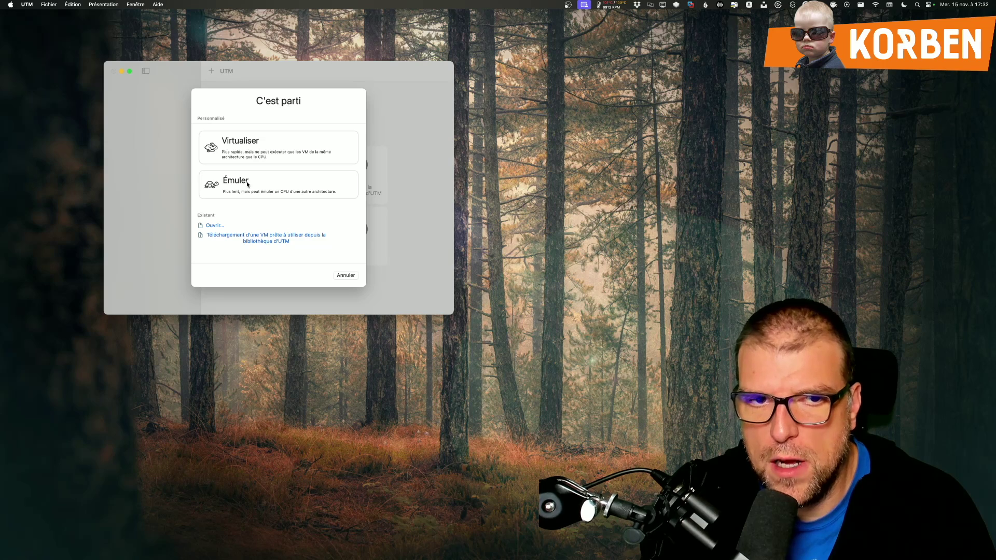
Step: Choose Émuler and Windows, acknowledge the missing boot-image alert, cancel the wizard and close UTM's window
left_click(247, 184)
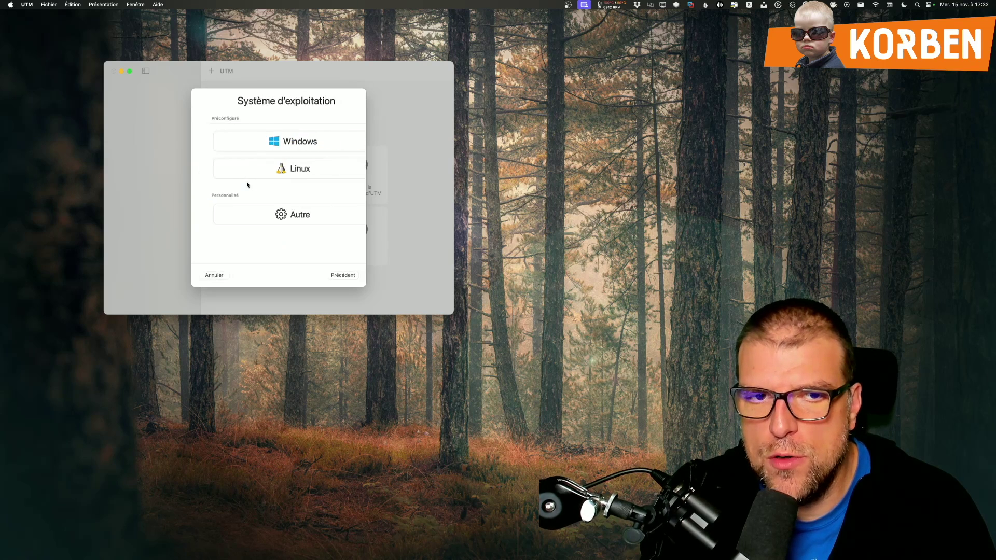
left_click(278, 143)
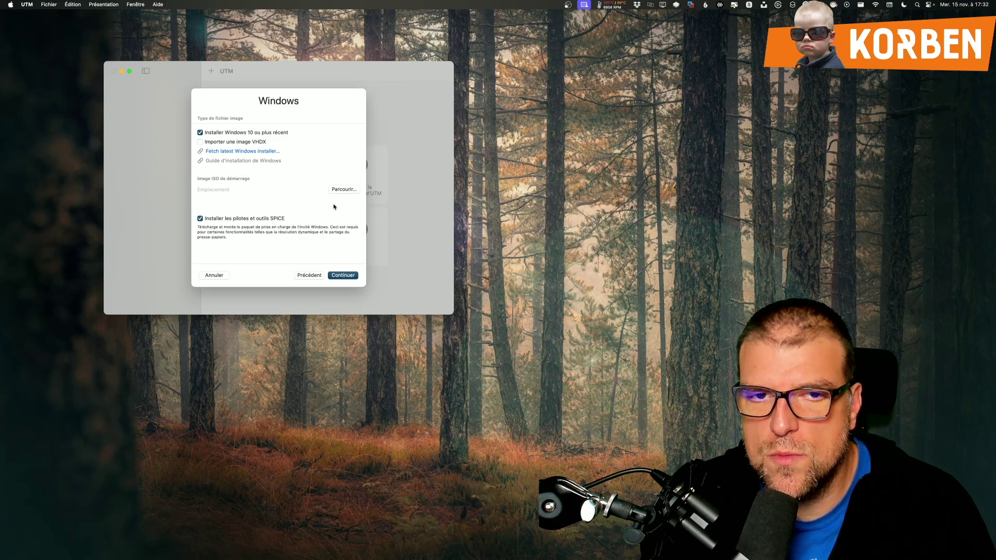
left_click(339, 278)
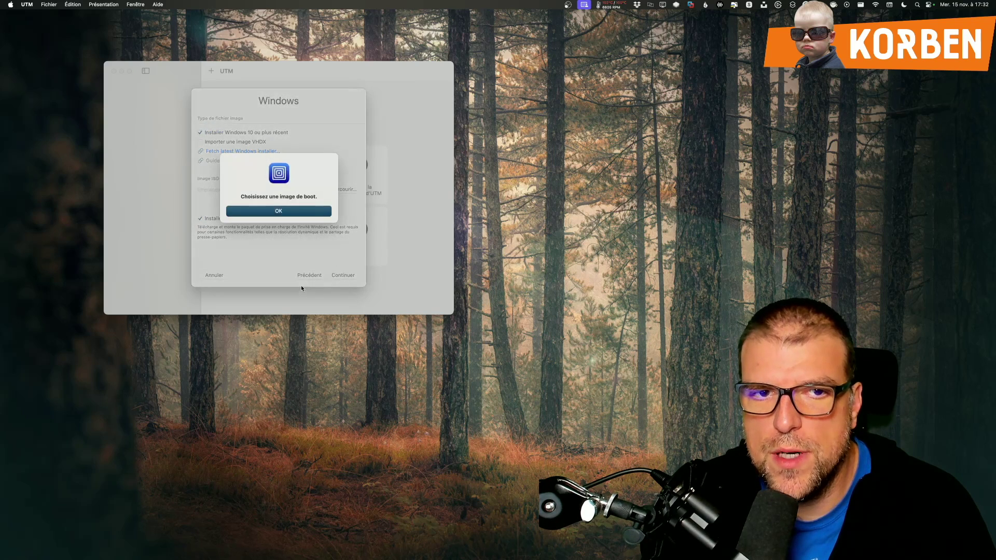
left_click(279, 211)
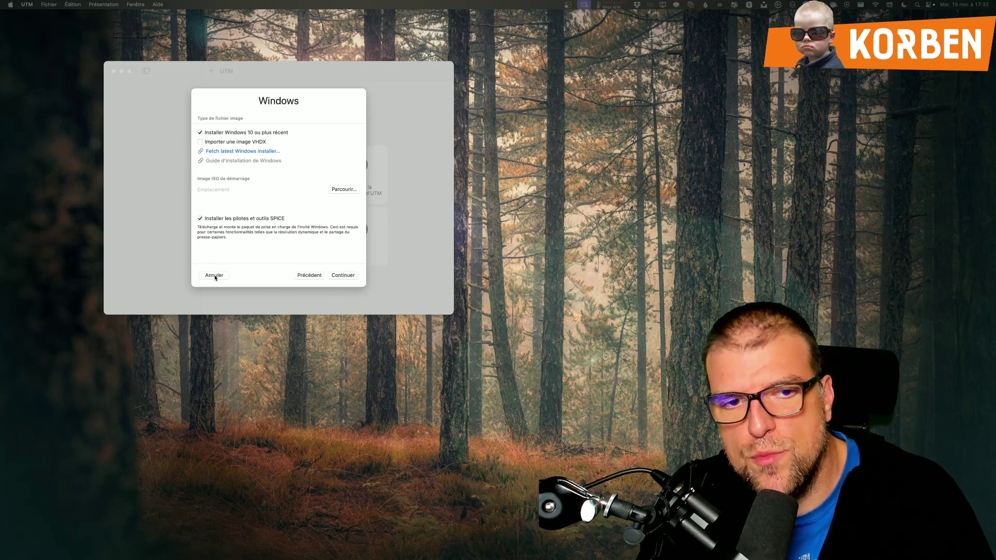
left_click(214, 275)
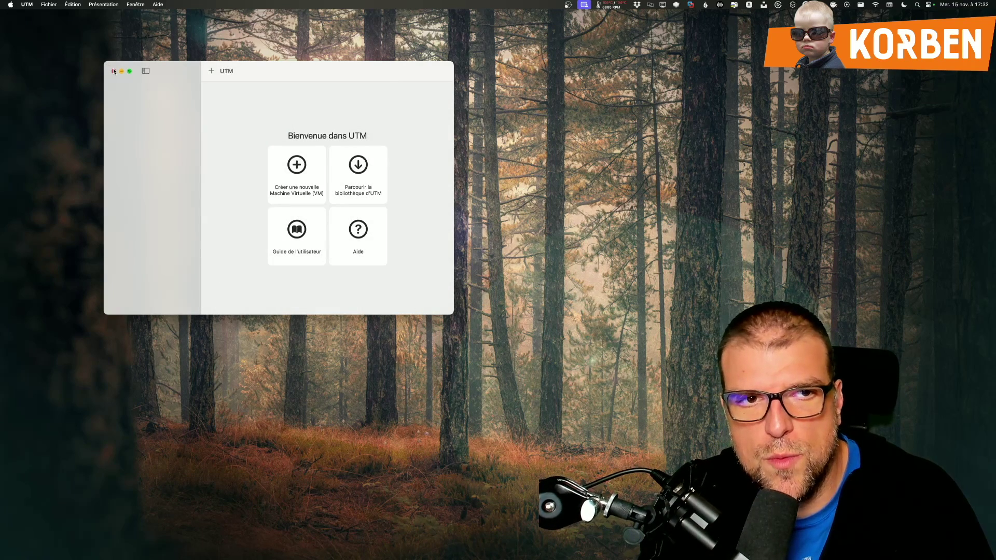
left_click(114, 71)
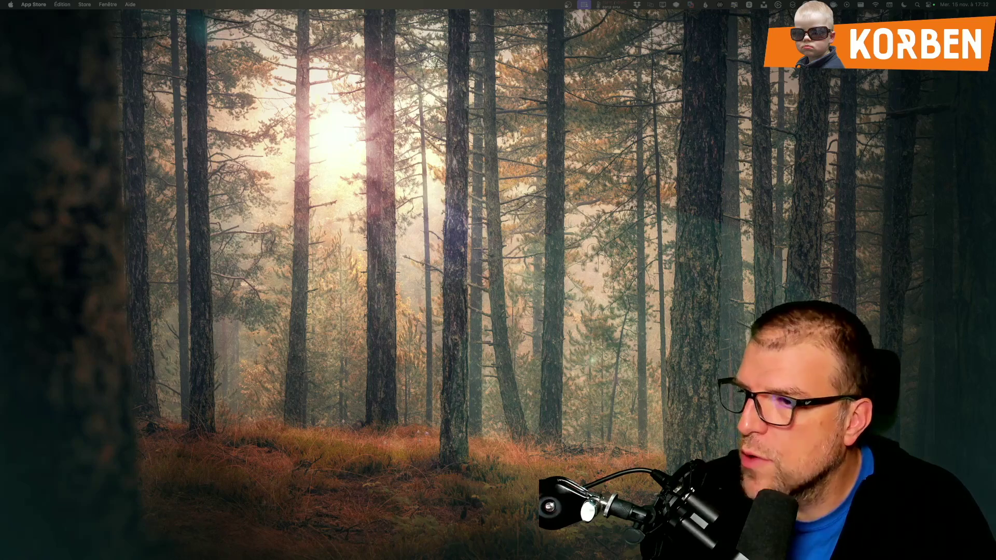